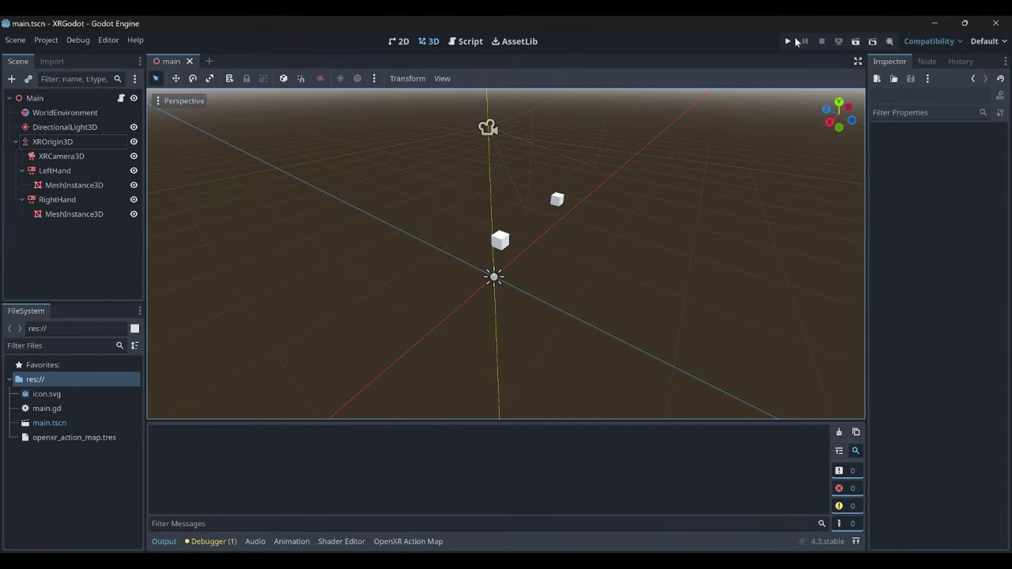
Run the XR main scene as a test, then launch the Godot 4.3 editor shortcut
left_click(790, 39)
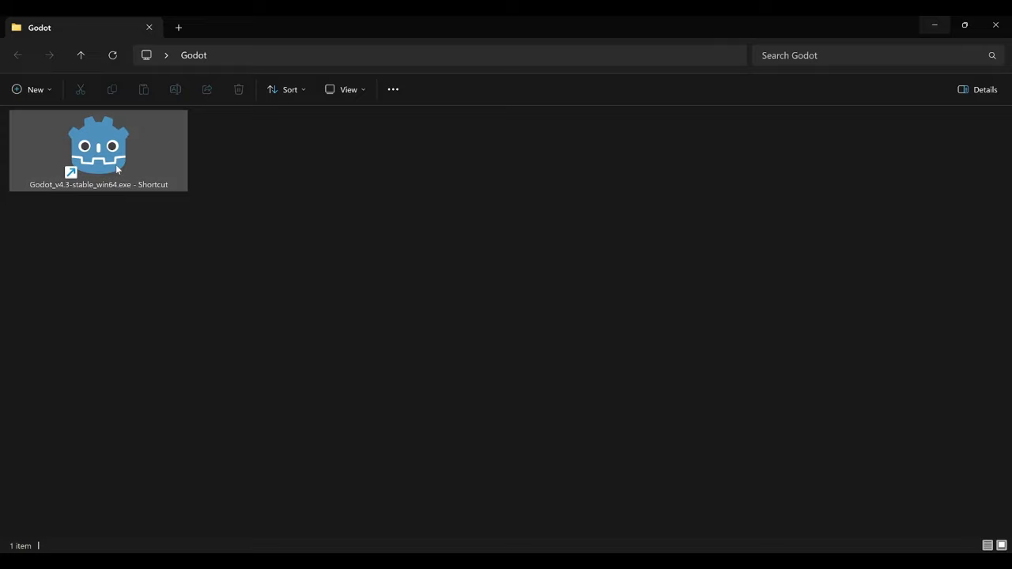
double_click(116, 165)
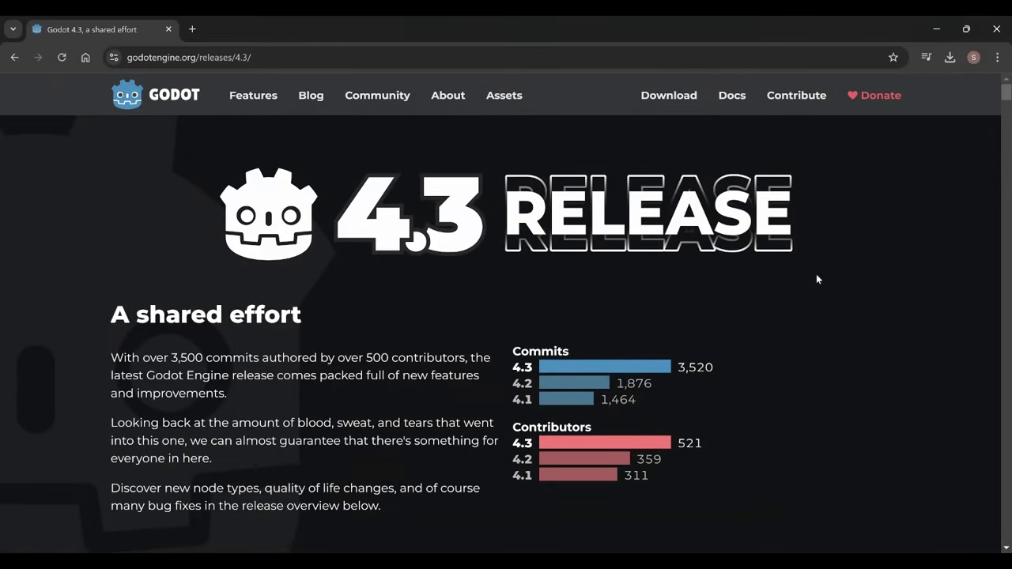
Scroll the Godot 4.3 release page down to its Download section
scroll(316, 281, "down", 3)
scroll(320, 292, "down", 2)
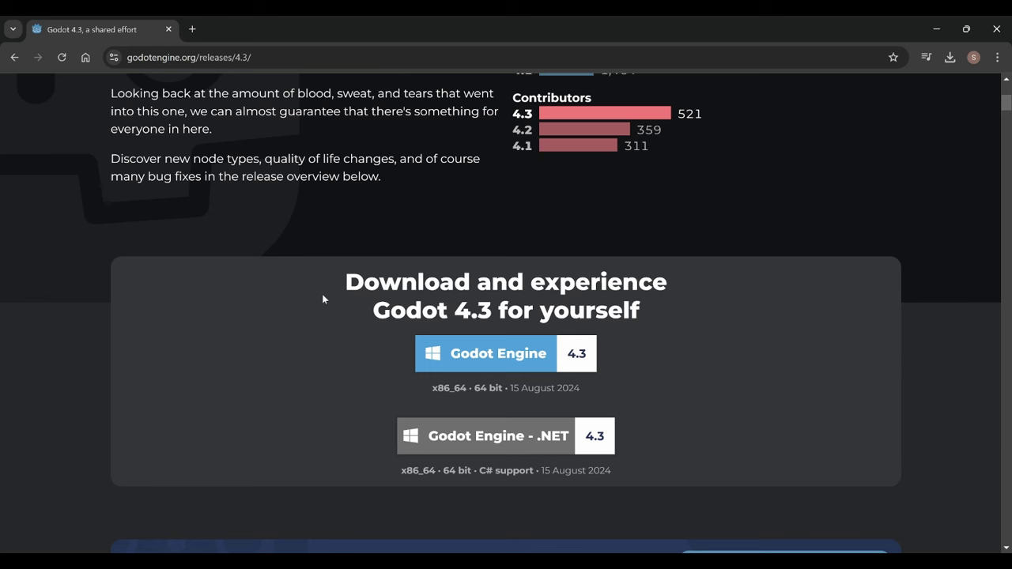
left_click_drag(373, 310, 479, 313)
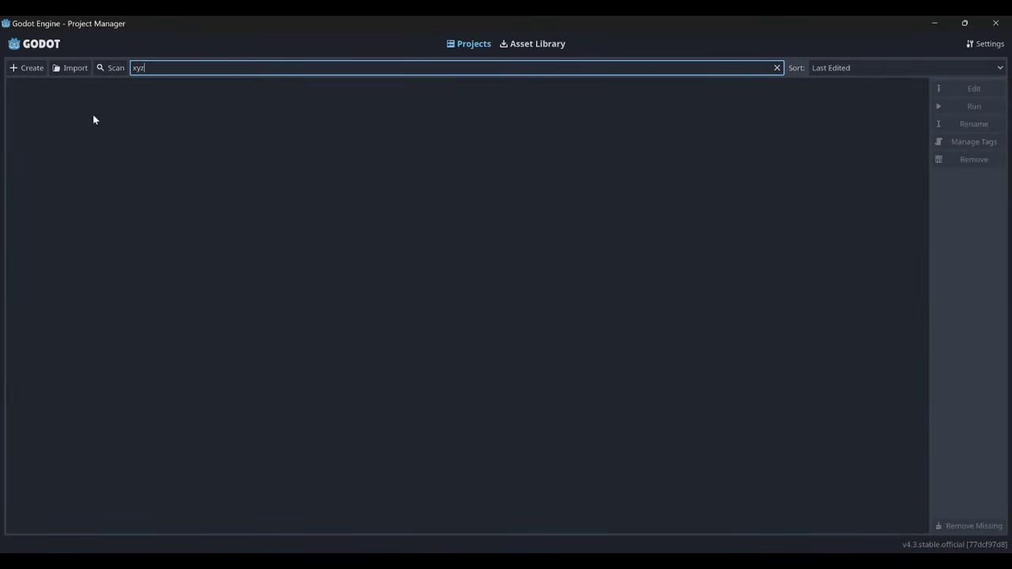
Create a Compatibility-renderer project named XRGodot and open it in the editor
left_click(29, 70)
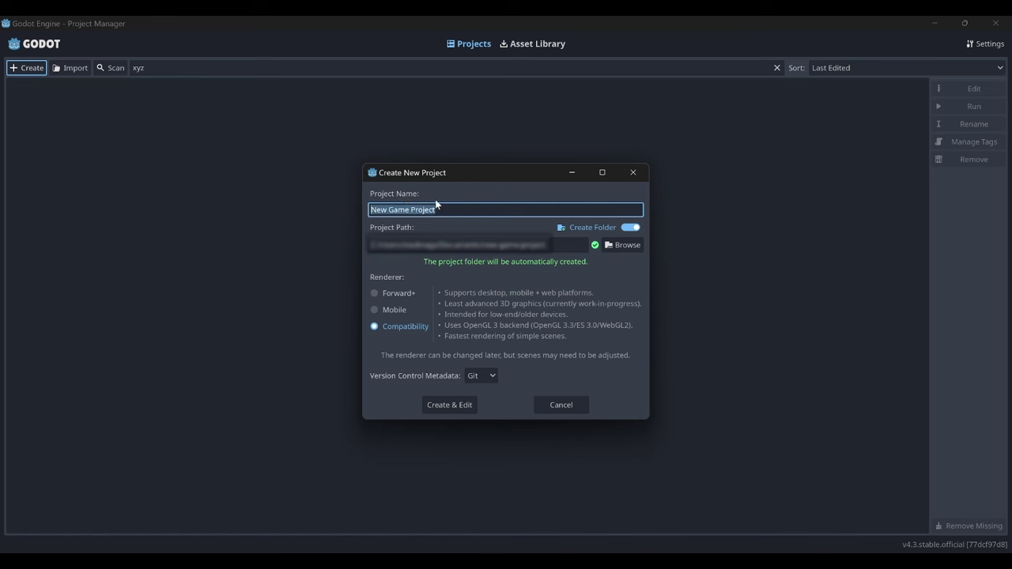
type("XRGod")
type("ot")
left_click(440, 406)
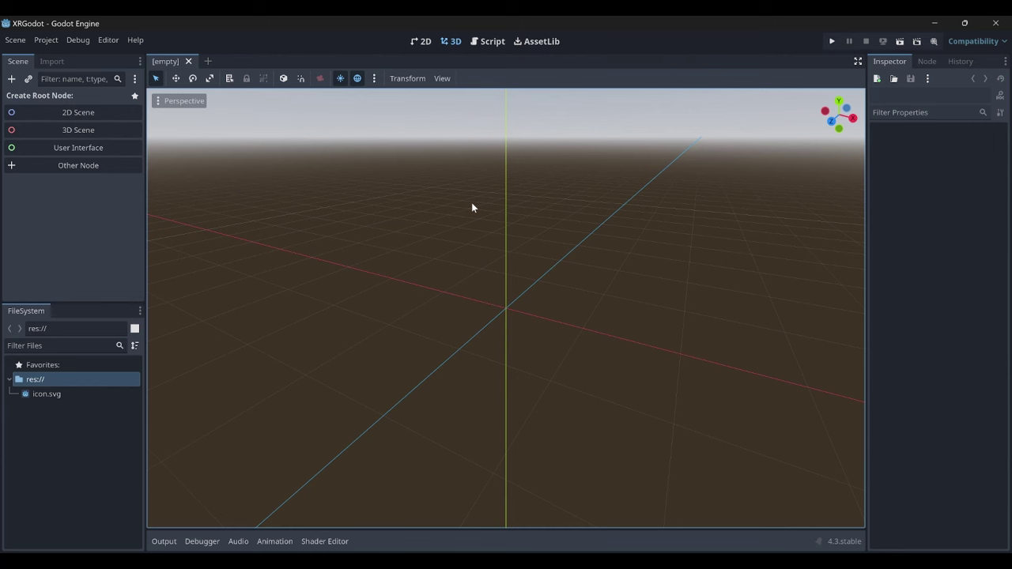
Enable XR > OpenXR and XR > Shaders in Project Settings, then save and restart the editor
left_click(46, 41)
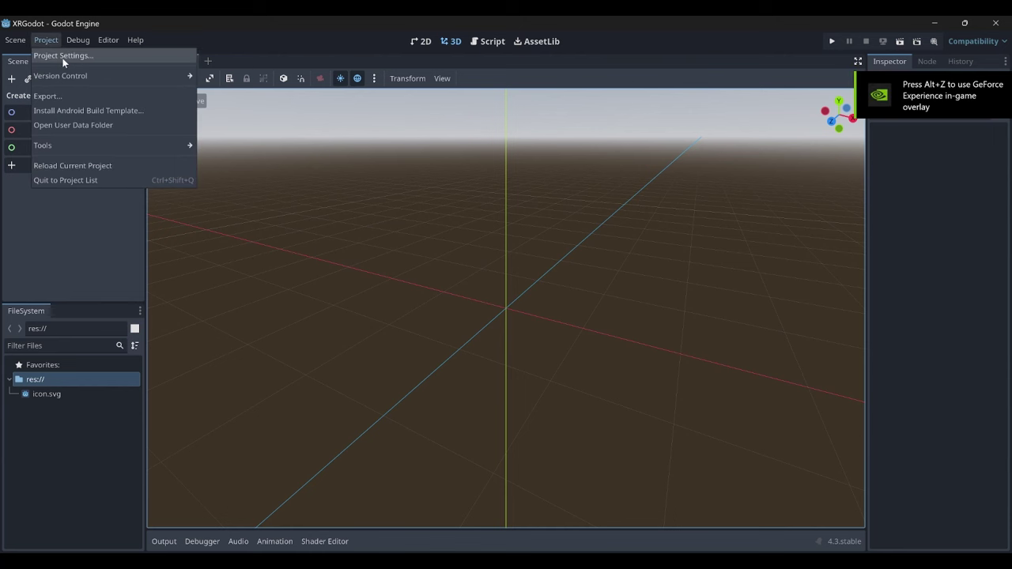
left_click(63, 56)
scroll(230, 229, "down", 5)
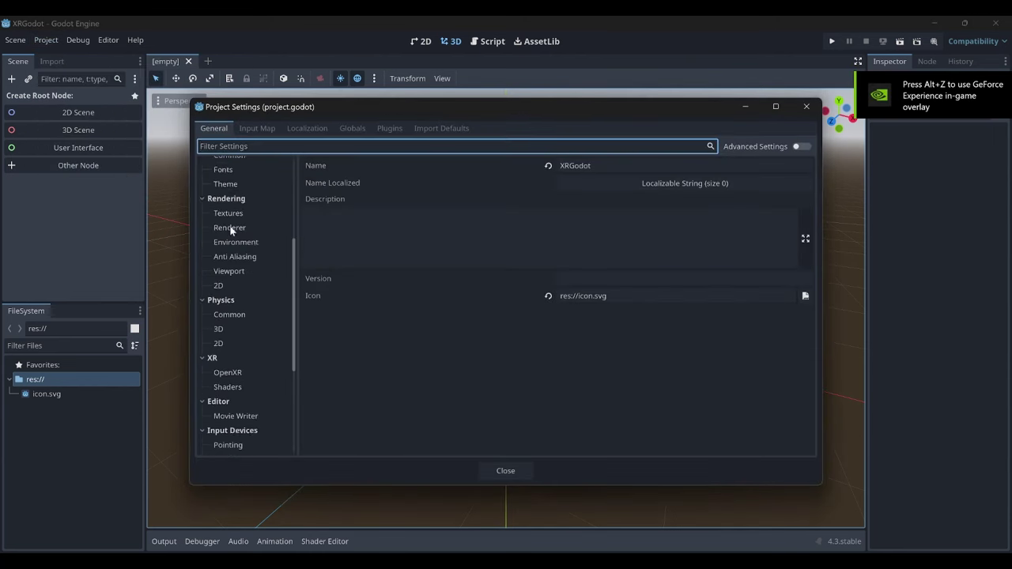
scroll(230, 229, "down", 3)
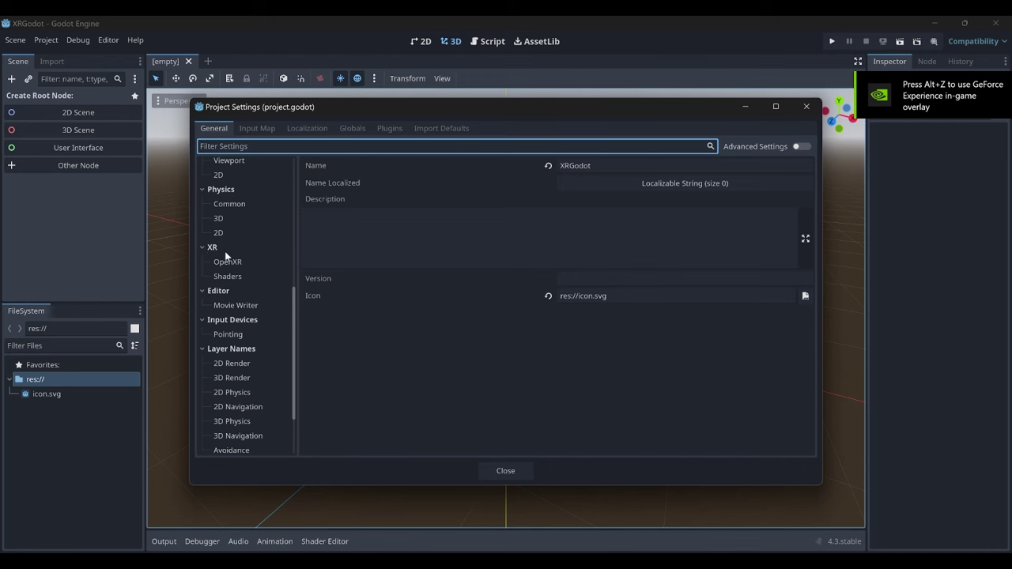
left_click(227, 262)
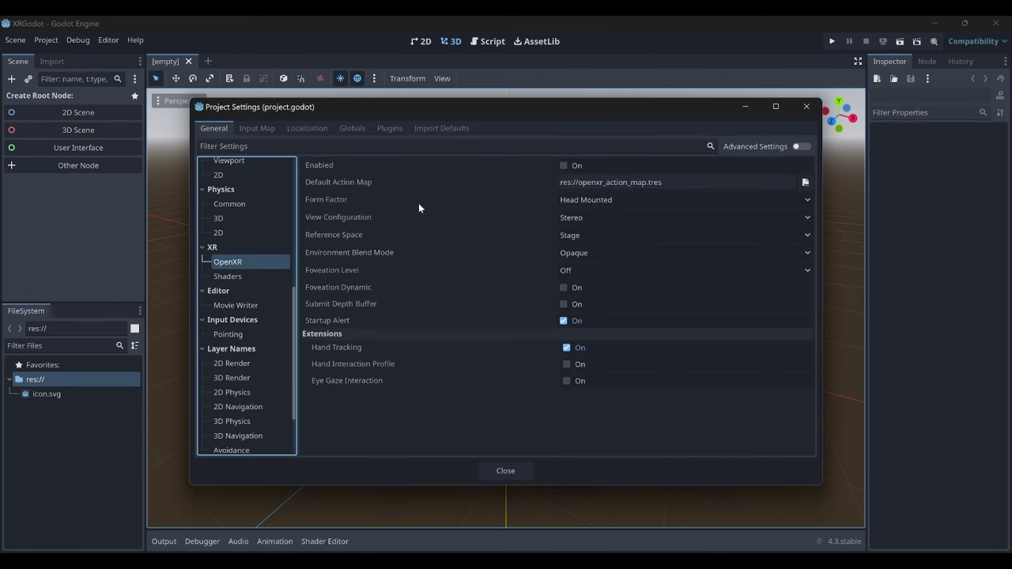
left_click(564, 166)
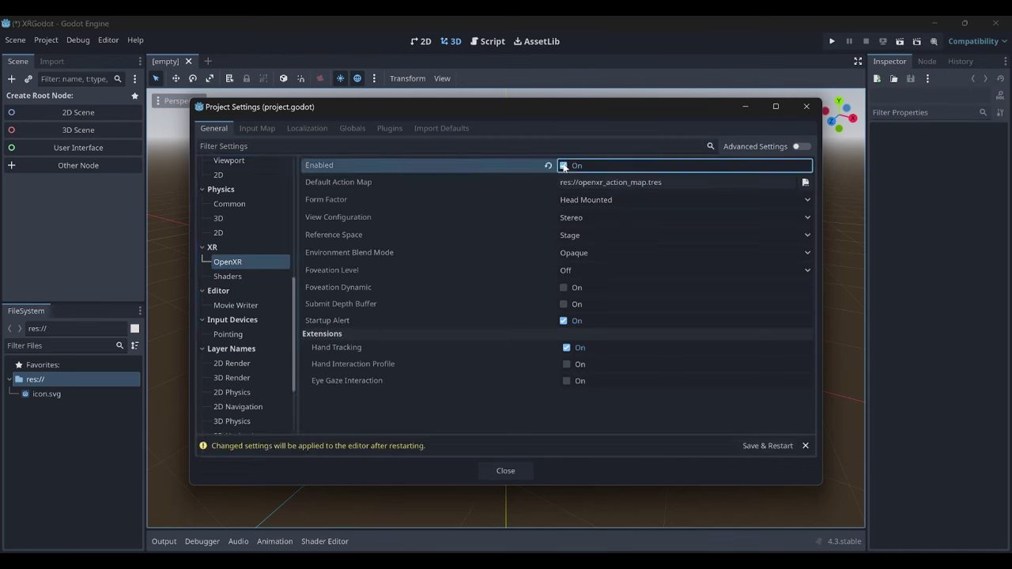
left_click(258, 278)
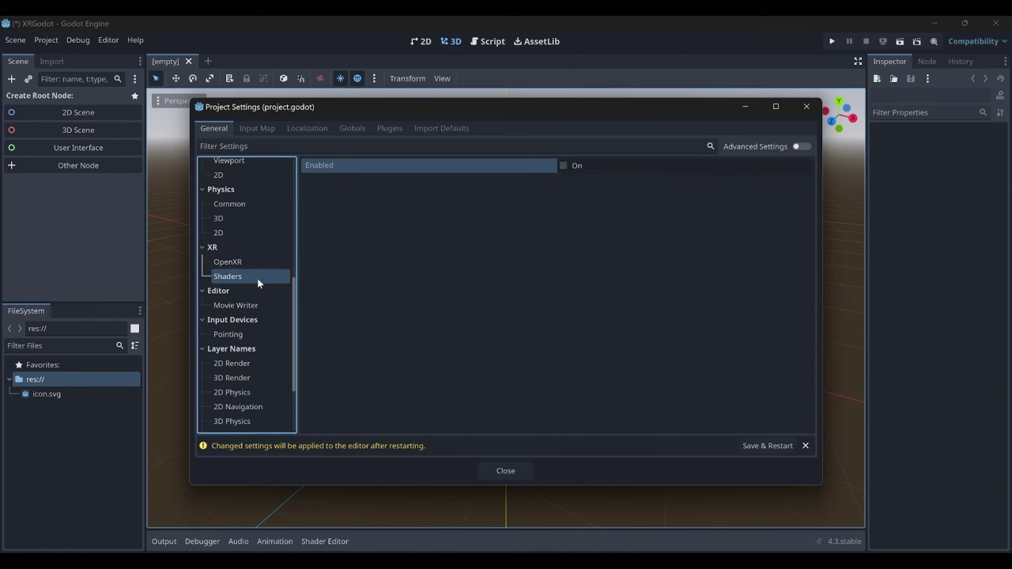
left_click(563, 166)
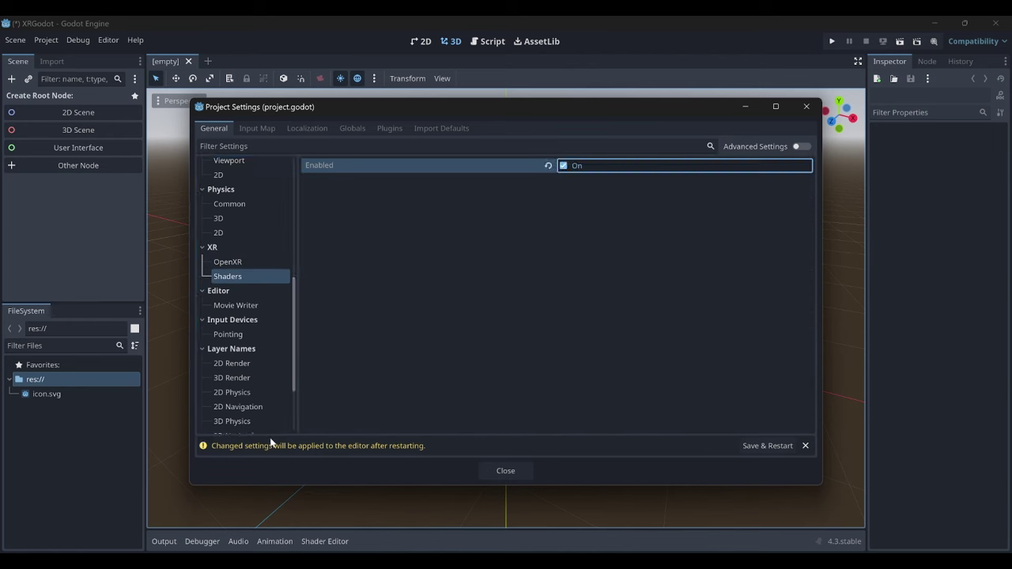
left_click(747, 449)
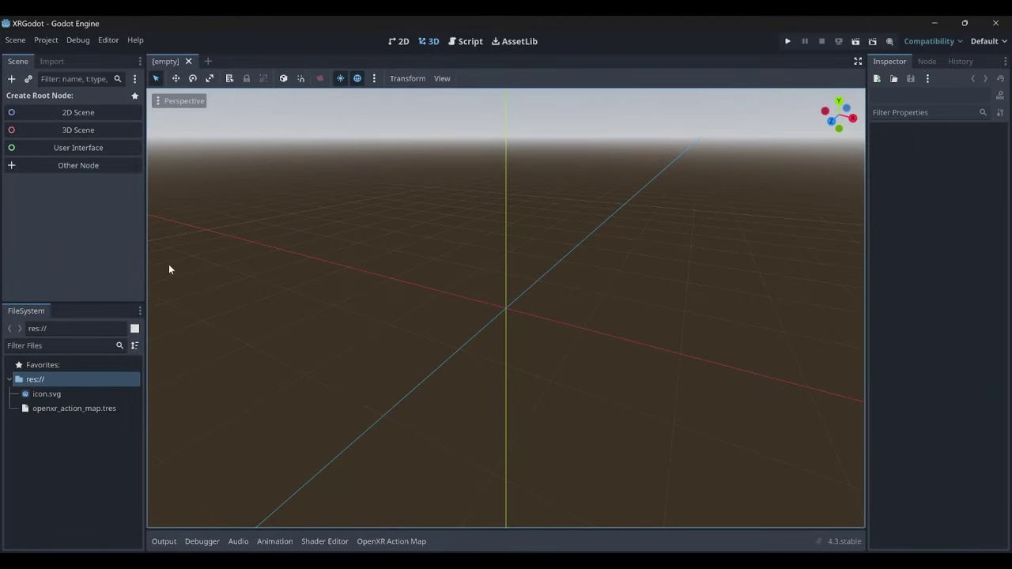
Create a 3D Scene and rename its Node3D root to Main
left_click(88, 135)
double_click(79, 97)
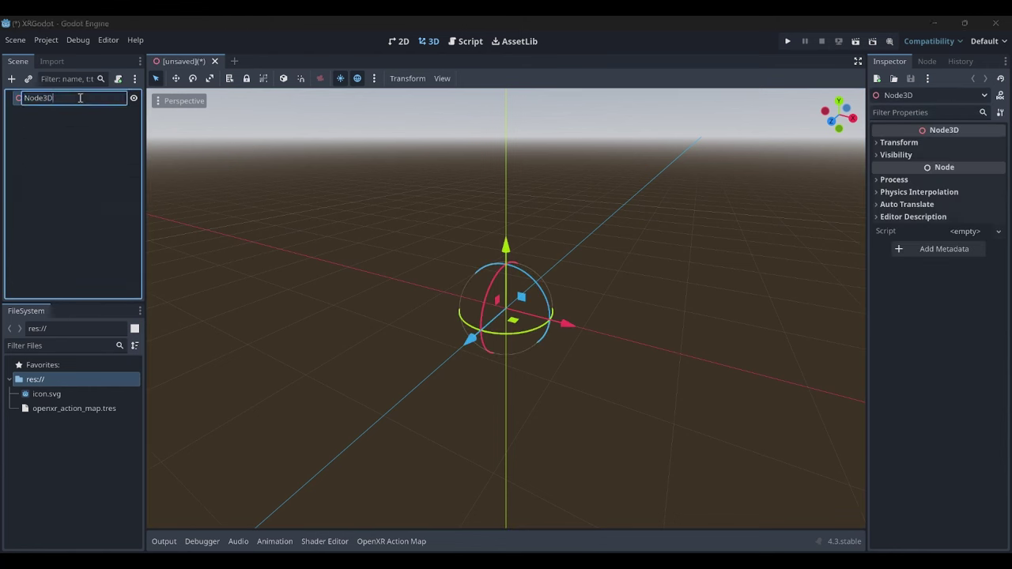
key("ctrl+a")
type("Main")
key("Return")
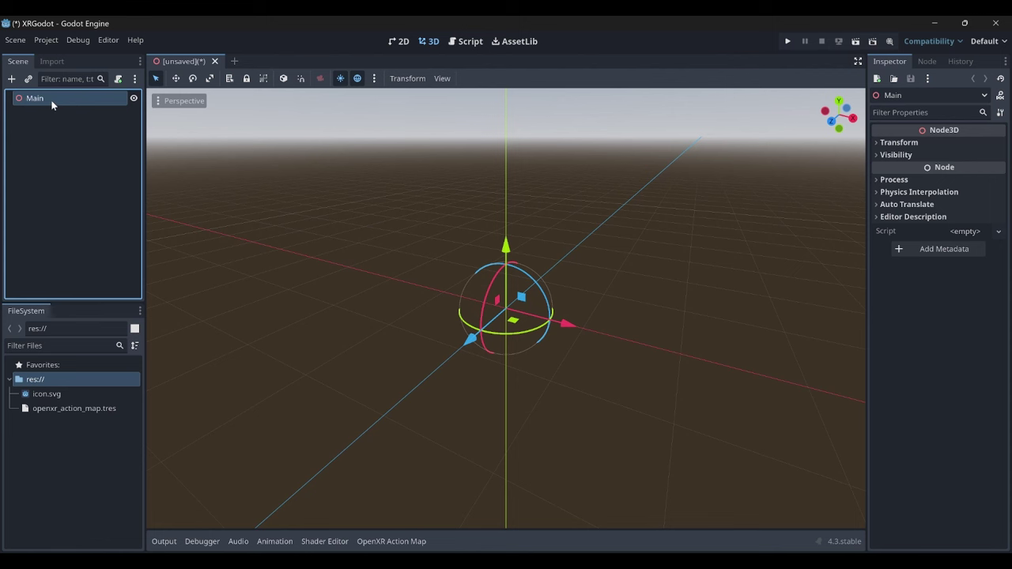
right_click(48, 104)
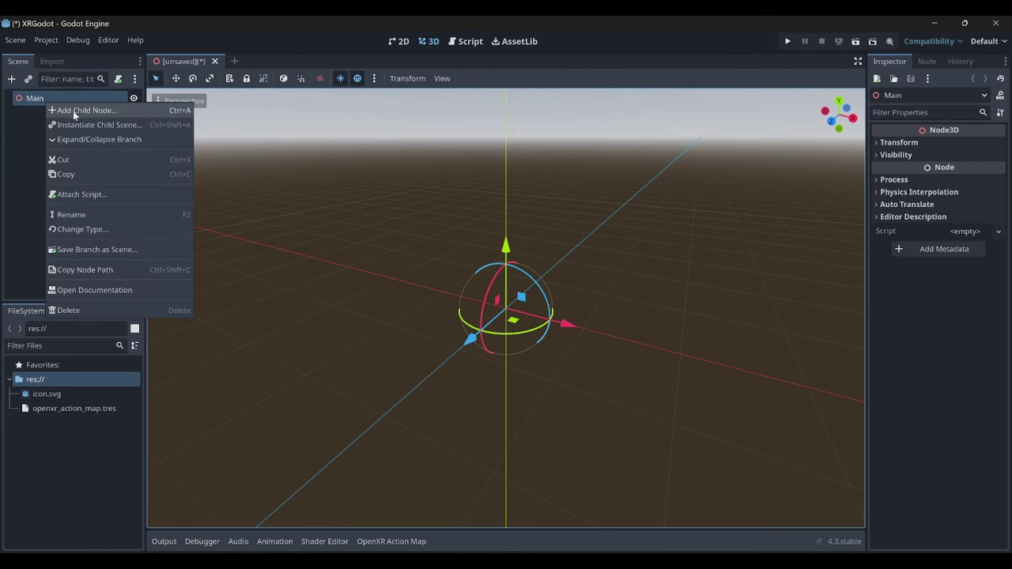
Add an XROrigin3D child under Main and review its missing-XRCamera3D warning
left_click(73, 111)
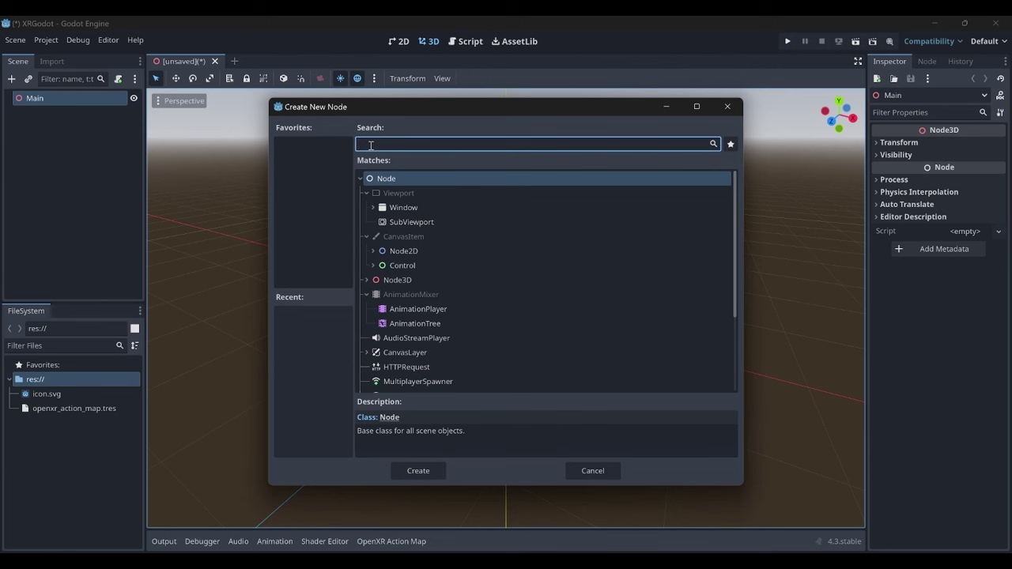
type("XROrigin3D")
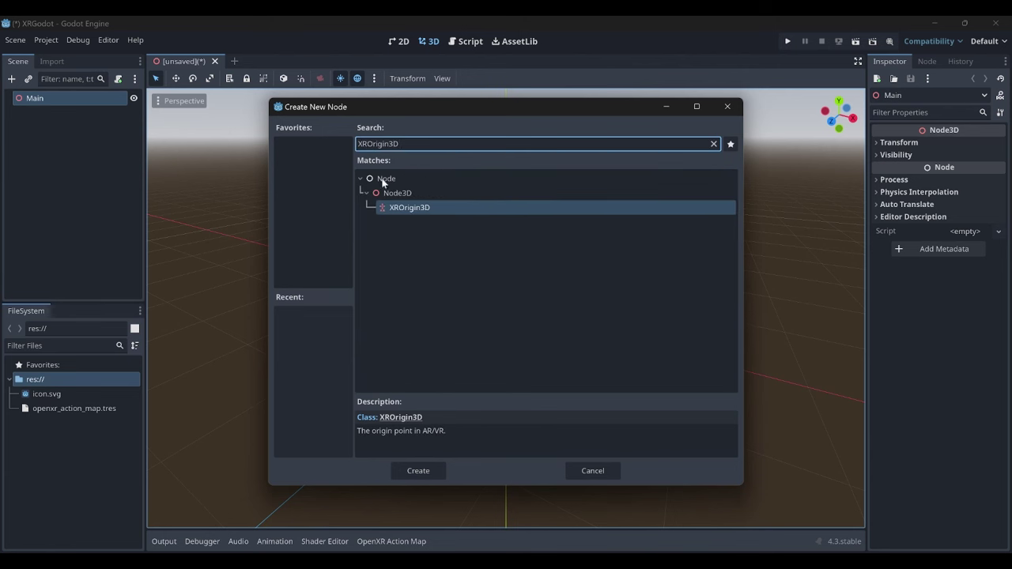
left_click(430, 470)
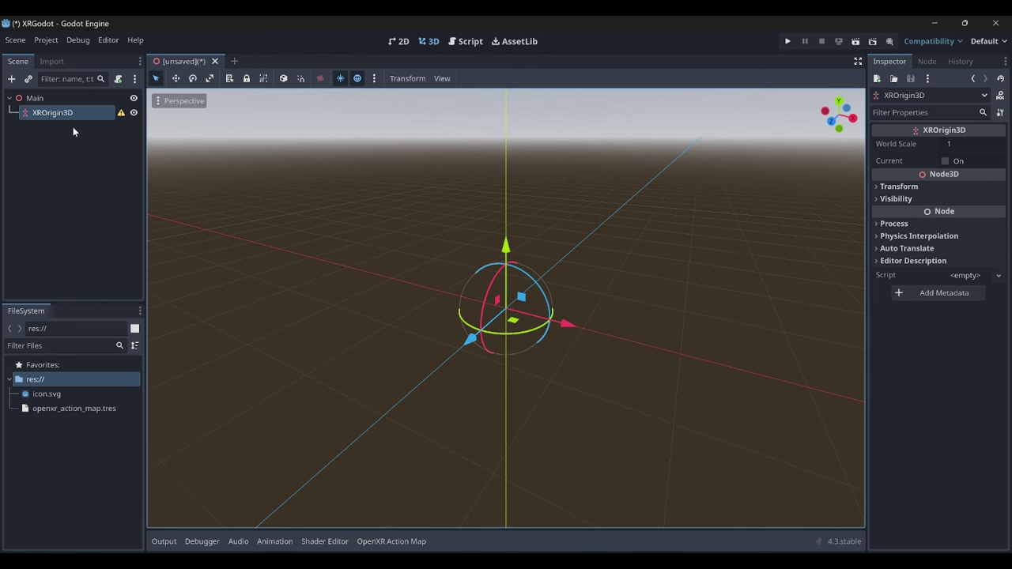
left_click(120, 114)
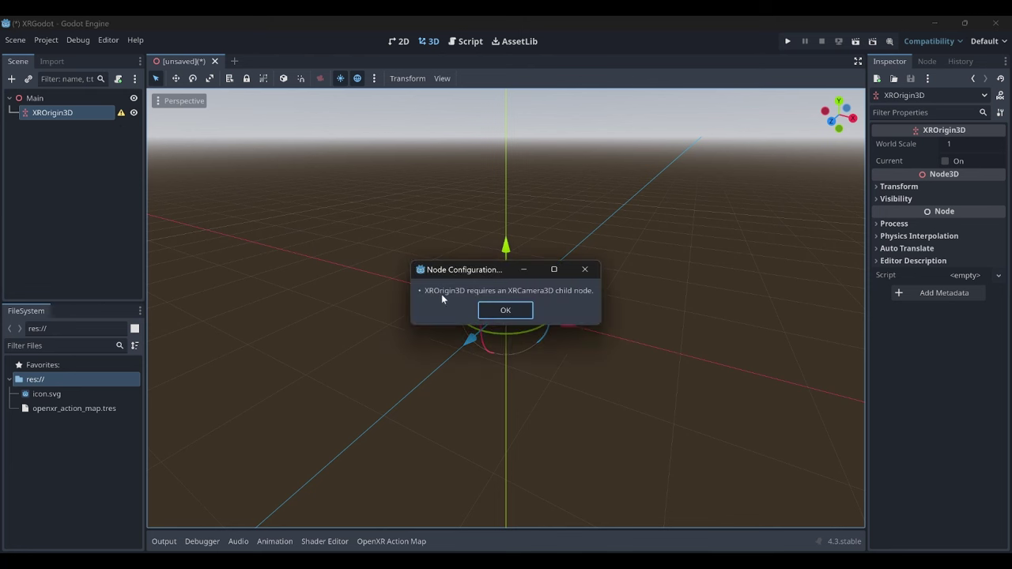
left_click(510, 308)
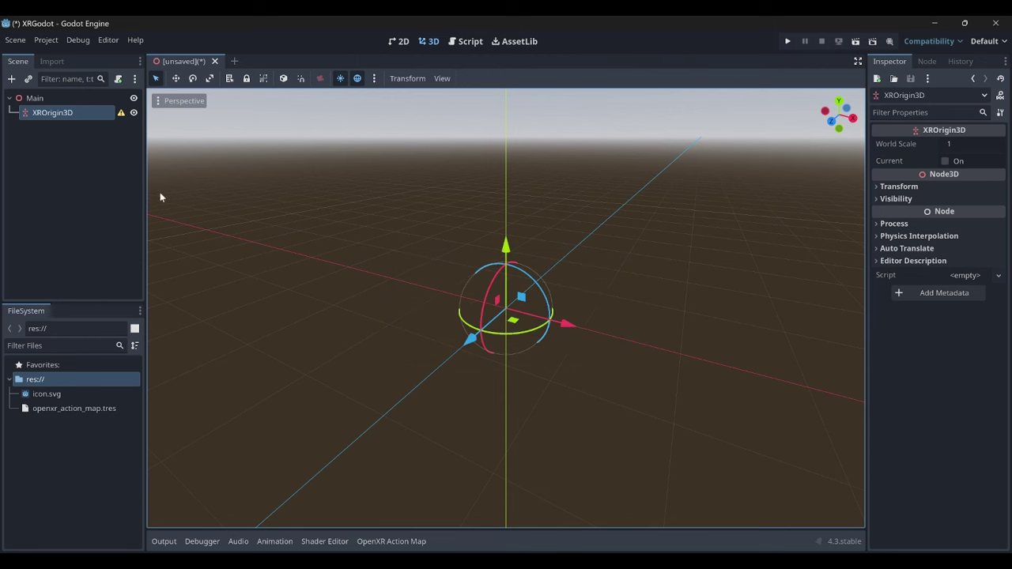
Add an XRCamera3D child under XROrigin3D to clear its camera warning
right_click(74, 115)
left_click(91, 125)
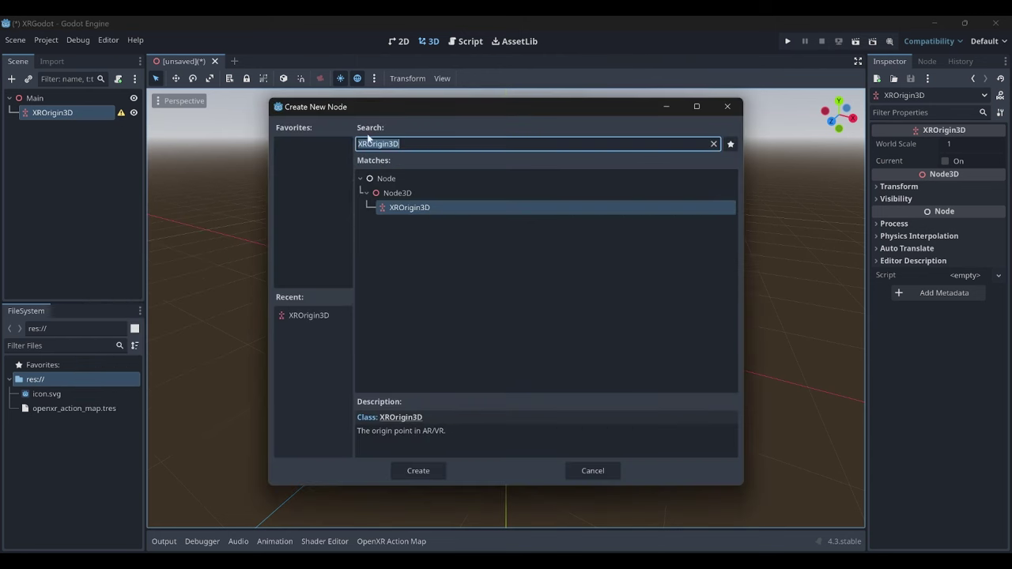
key("BackSpace")
type("XRC")
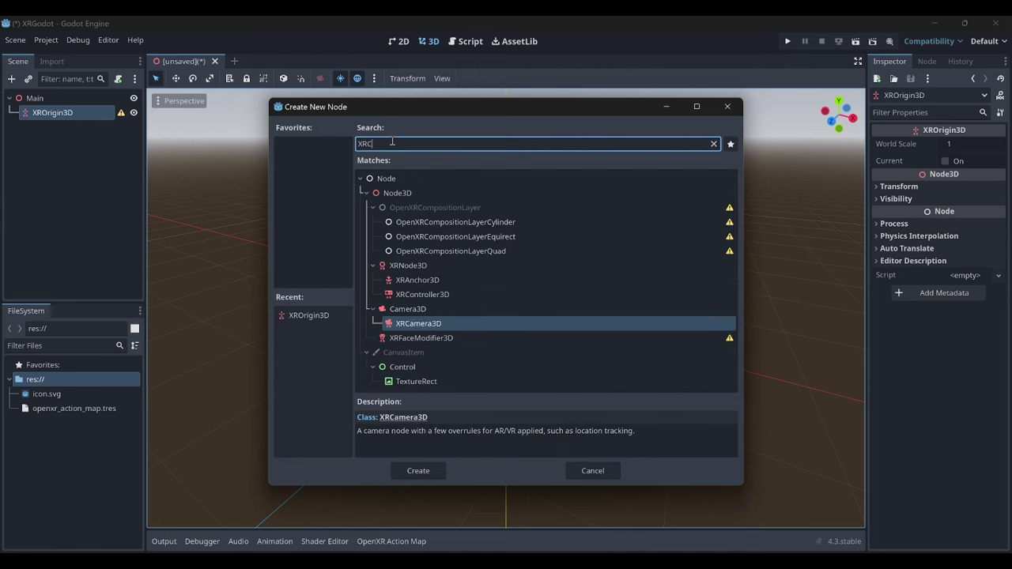
type("amera")
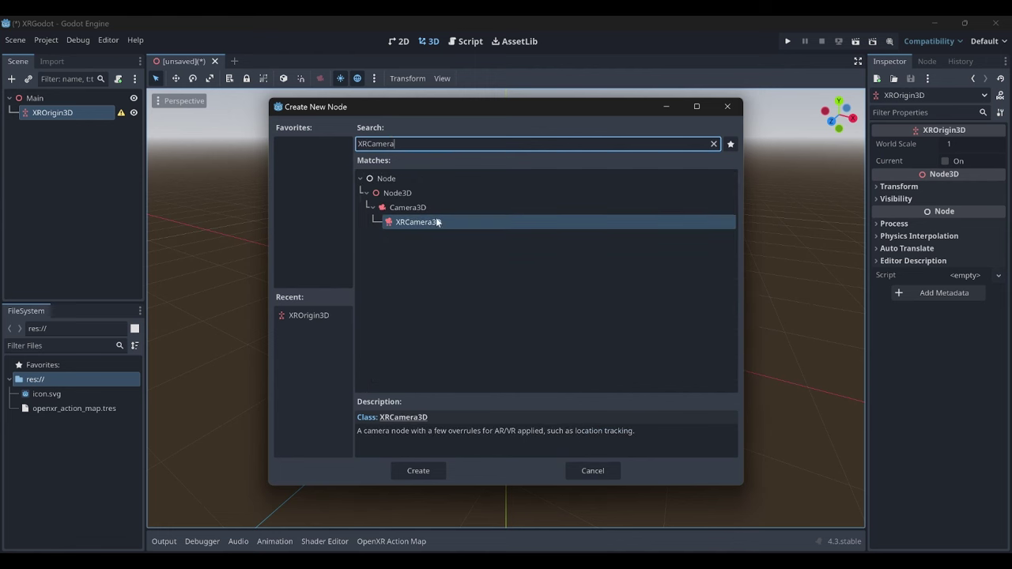
left_click(436, 221)
left_click(419, 471)
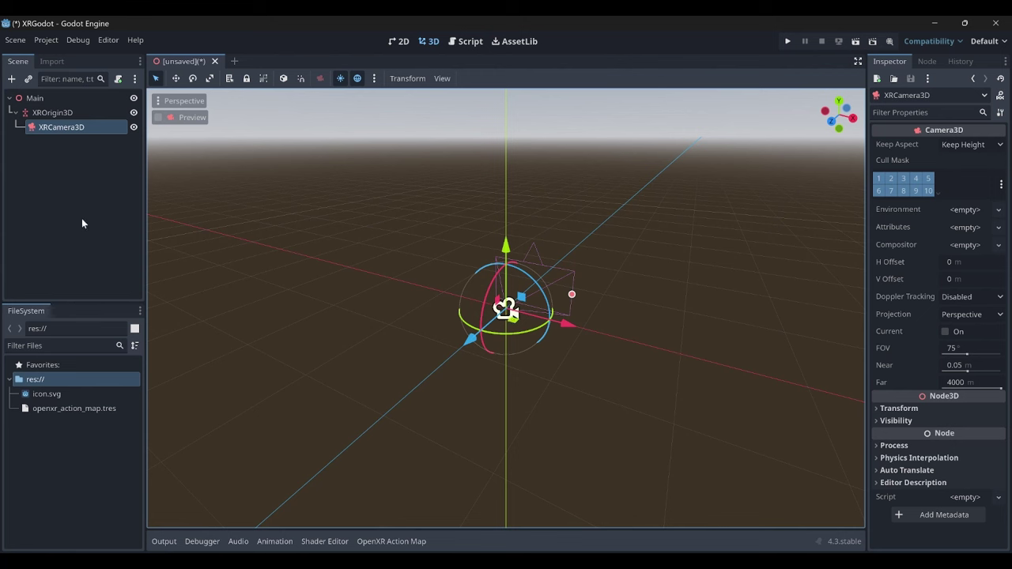
left_click(75, 113)
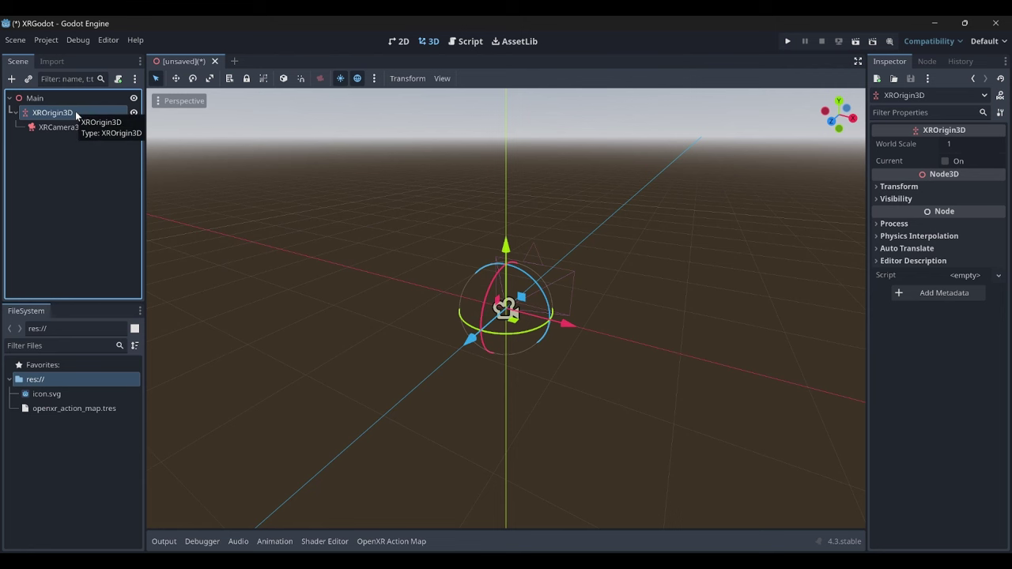
Add an XRController3D under XROrigin3D with its Tracker set to left_hand
right_click(75, 111)
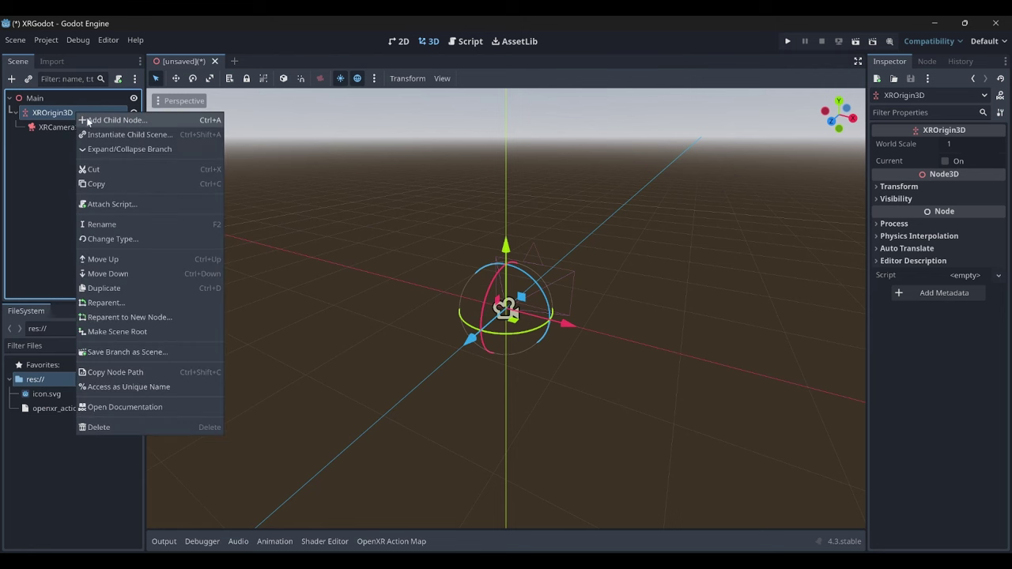
left_click(90, 118)
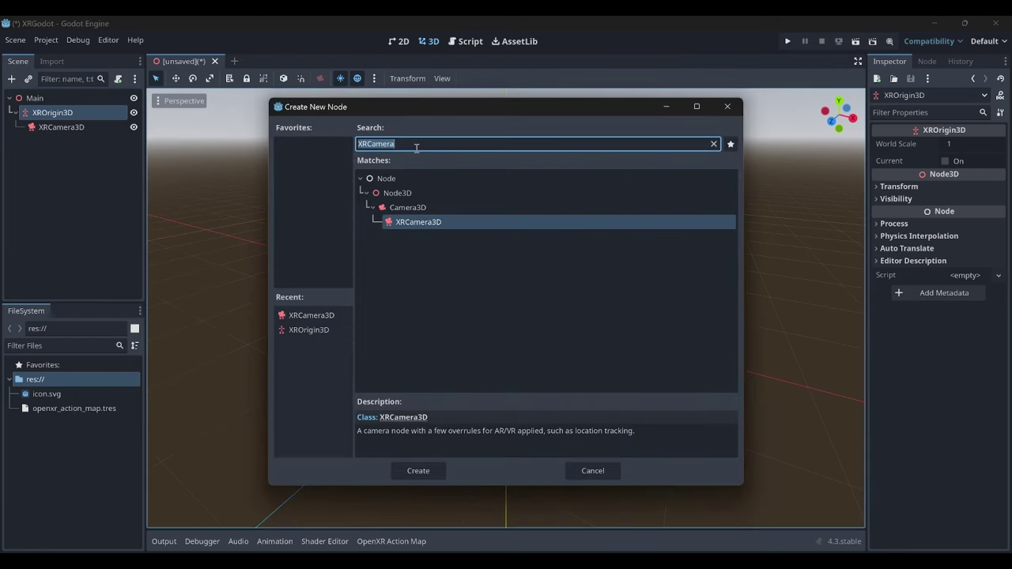
key("BackSpace")
type("XRContro")
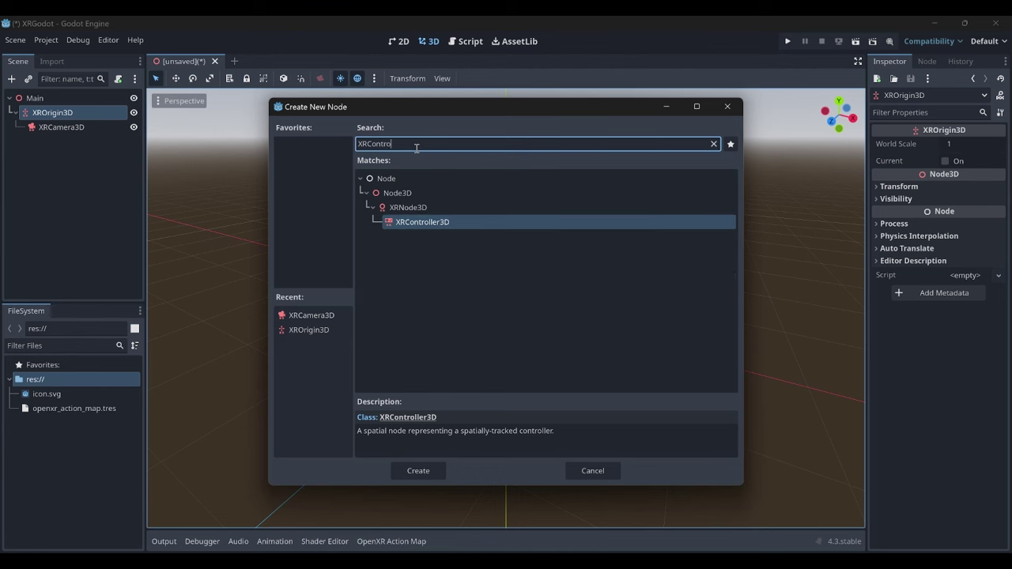
type("ler")
key("BackSpace")
key("BackSpace")
type("ller3D")
left_click(455, 221)
left_click(427, 469)
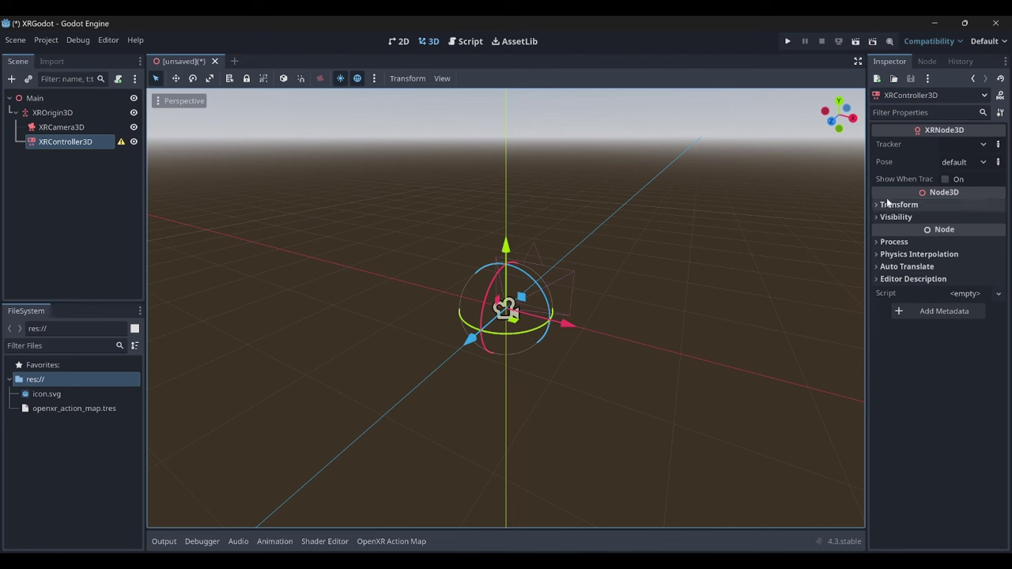
left_click(955, 147)
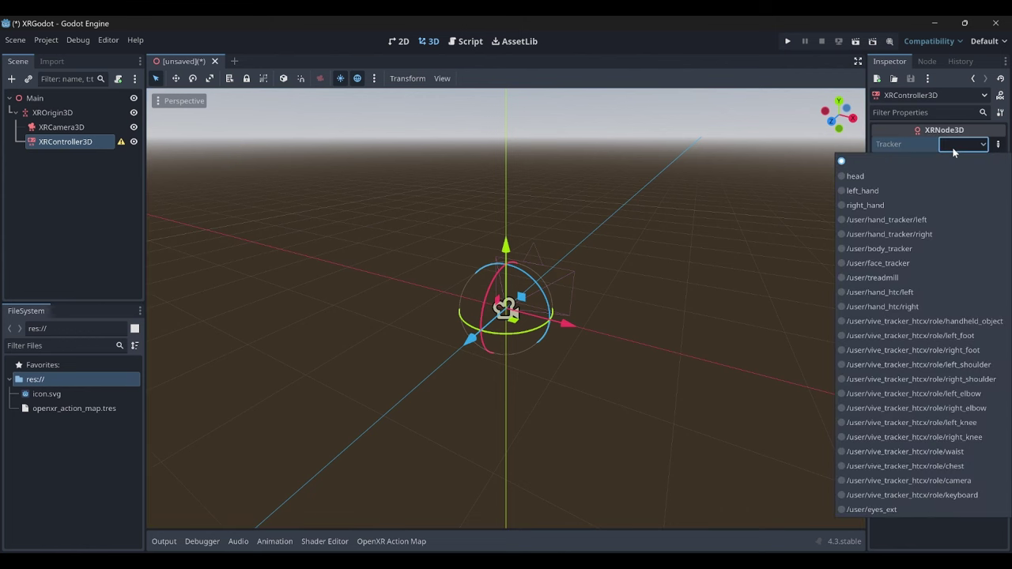
left_click(868, 193)
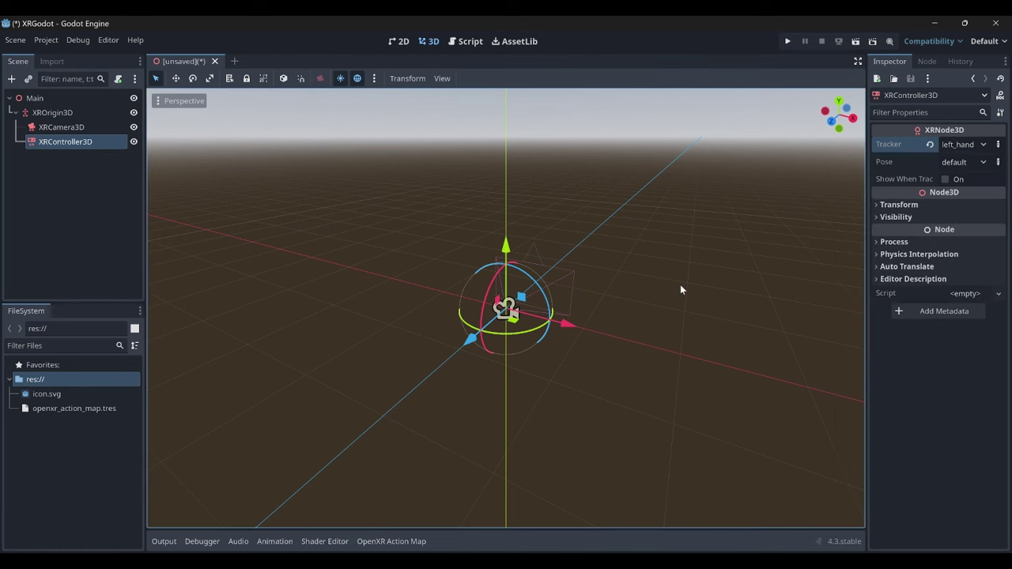
Add a MeshInstance3D child under the XRController3D
right_click(94, 142)
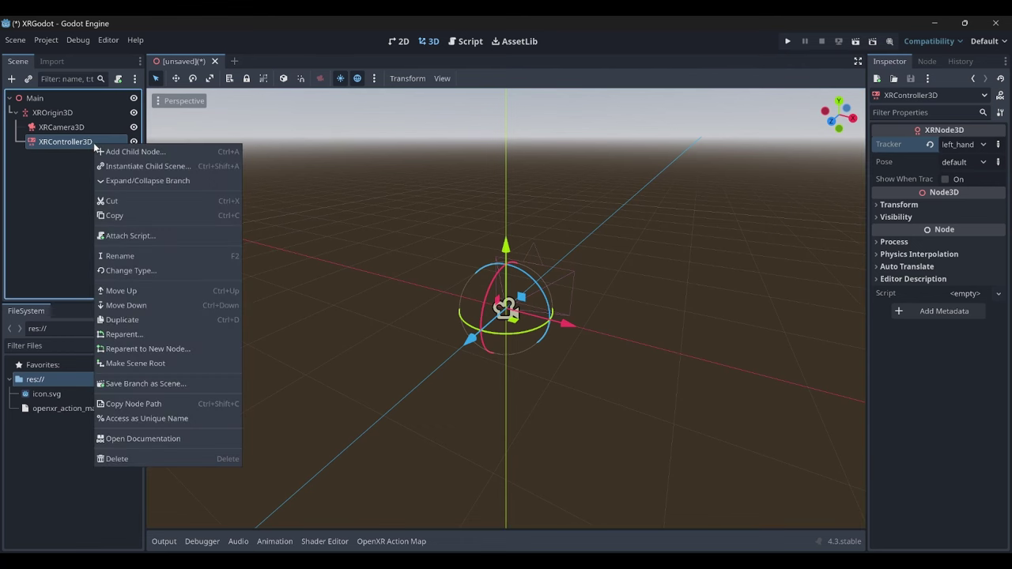
left_click(116, 153)
key("BackSpace")
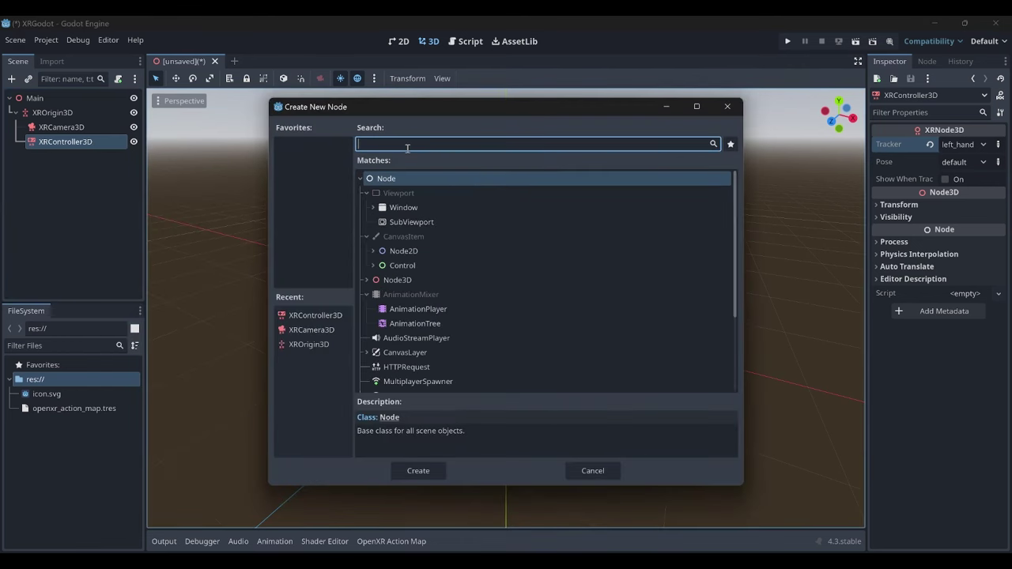
type("MeshIns")
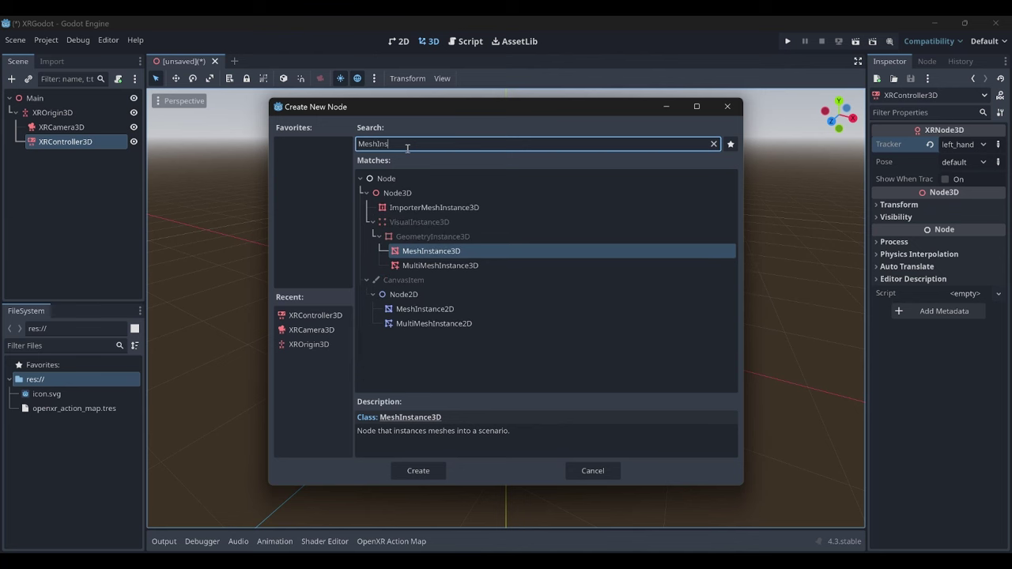
type("tance3D")
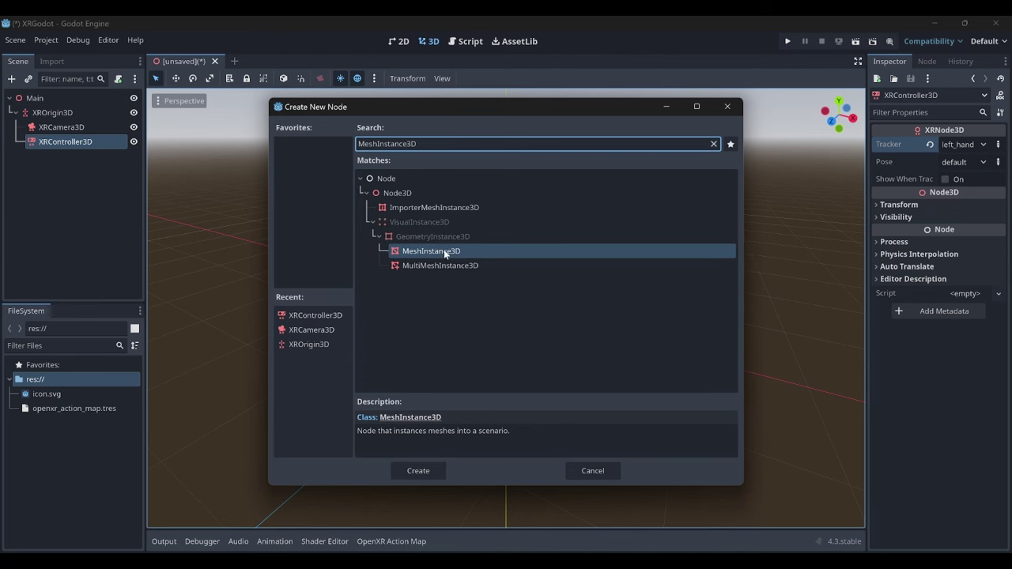
left_click(443, 249)
left_click(424, 473)
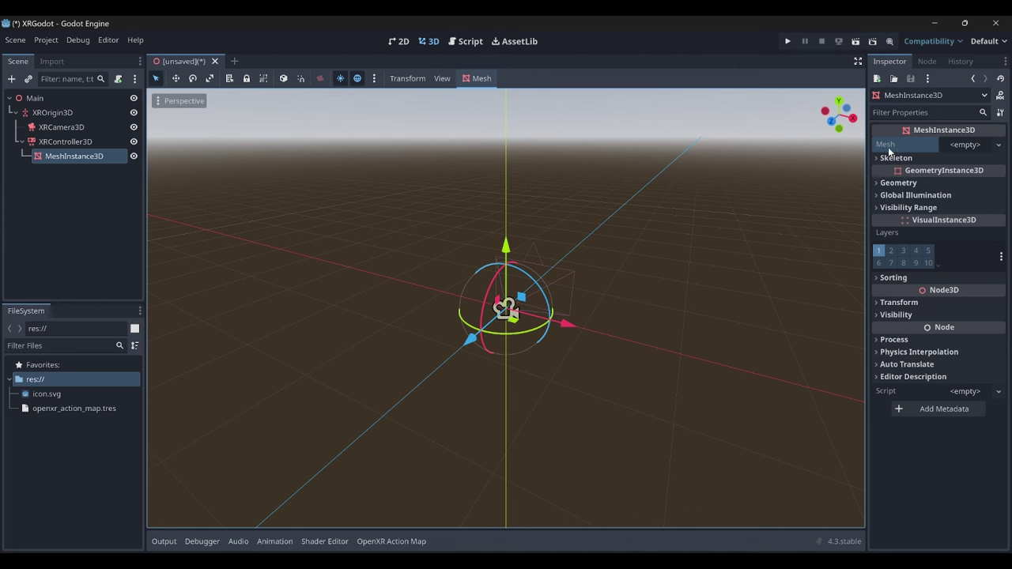
Give the MeshInstance3D a new BoxMesh scaled to 0.1 on every axis
left_click(958, 147)
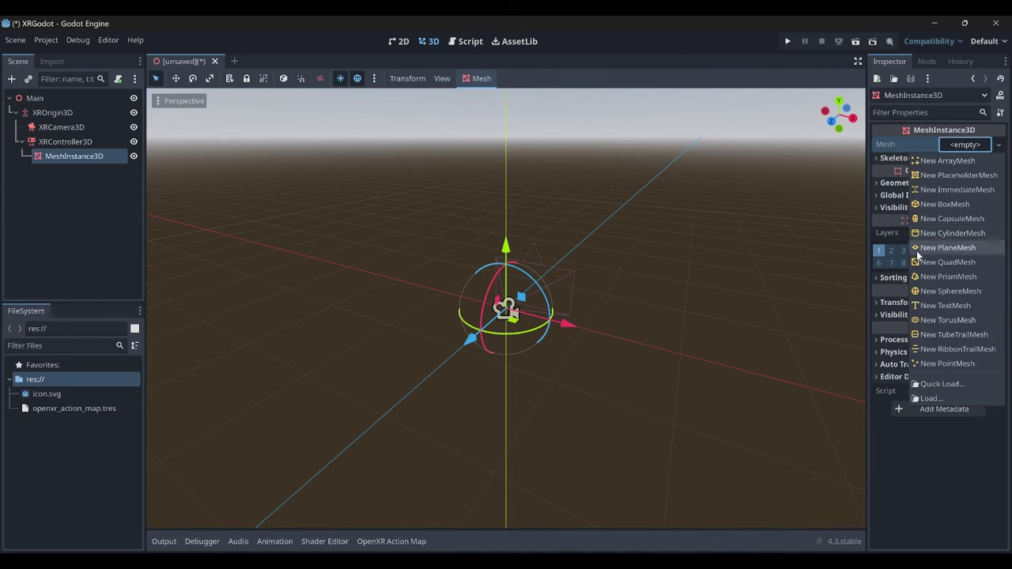
left_click(959, 205)
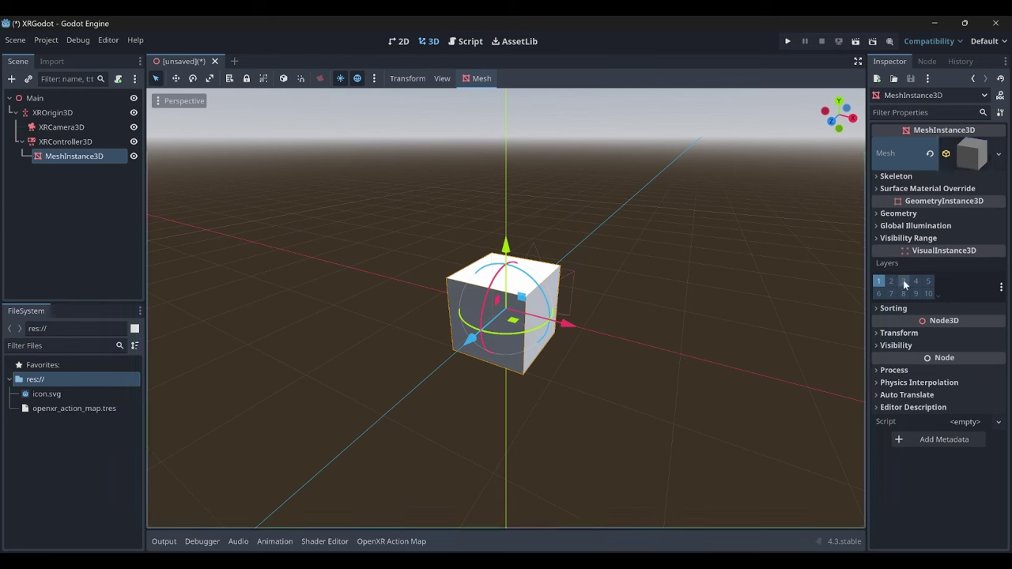
left_click(882, 334)
left_click(893, 424)
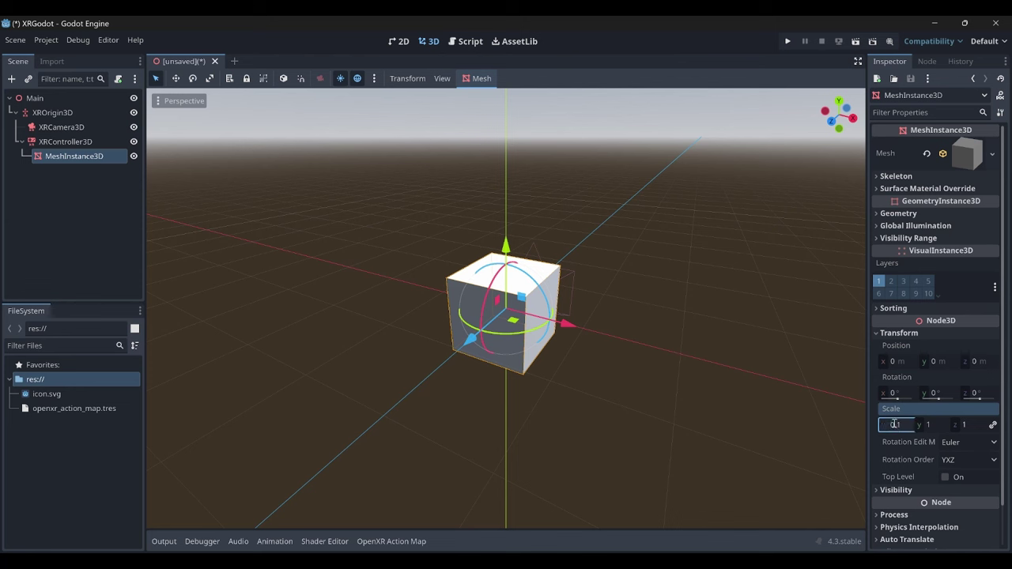
key("Return")
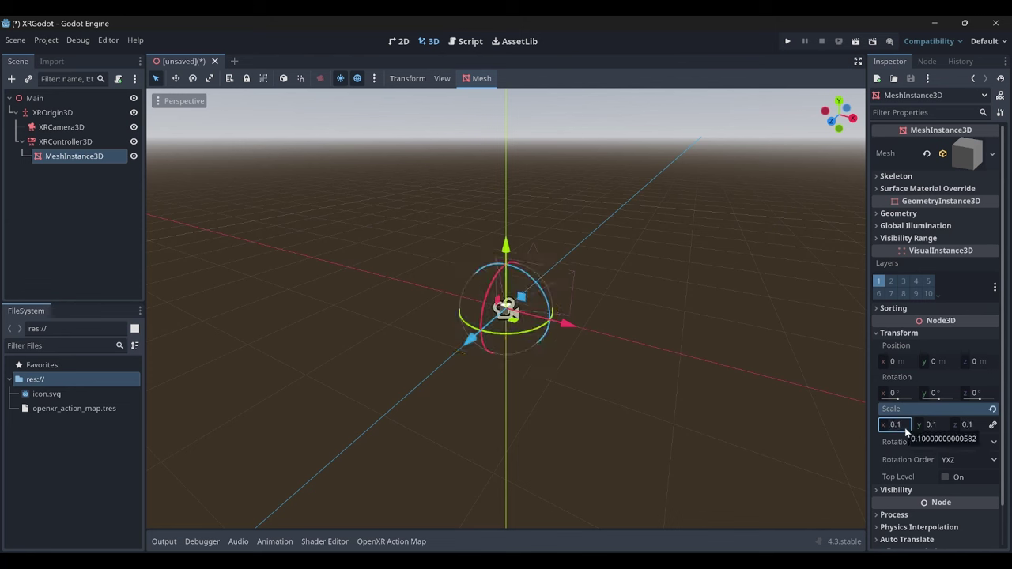
left_click(89, 142)
Rename the XRController3D node to LeftHand
left_click(91, 141)
key("BackSpace")
key("BackSpace")
key("BackSpace")
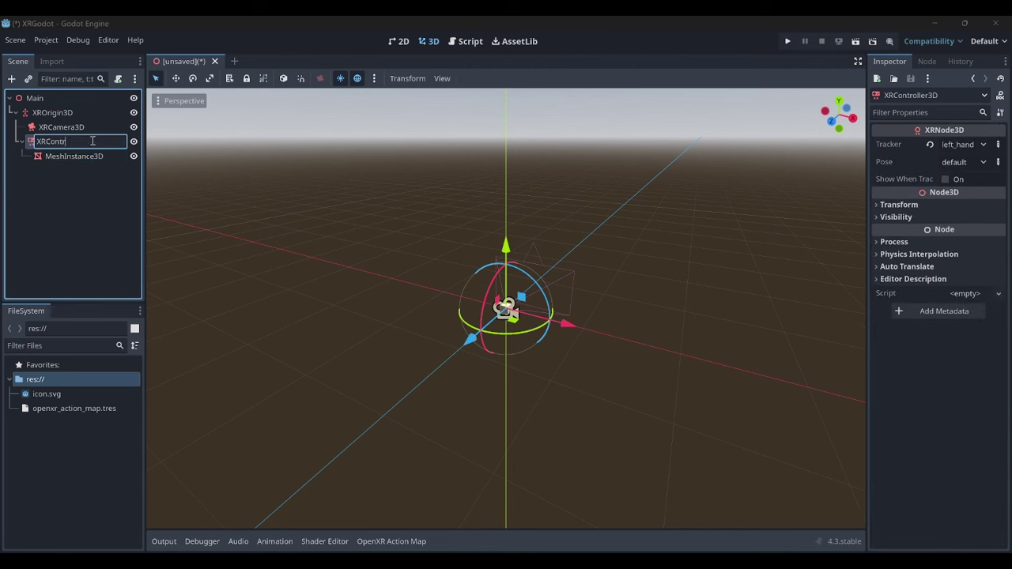
key("BackSpace")
key("BackSpace")
key("BackSpace")
type("LeftHA")
key("BackSpace")
type("and")
key("Return")
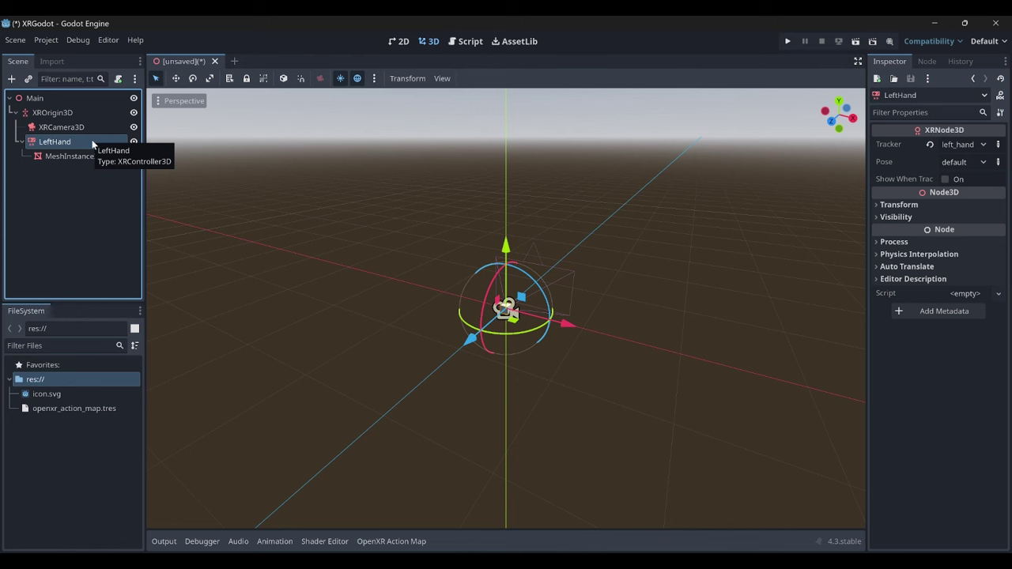
Duplicate LeftHand as RightHand and bind it to the right_hand tracker
key("ctrl+d")
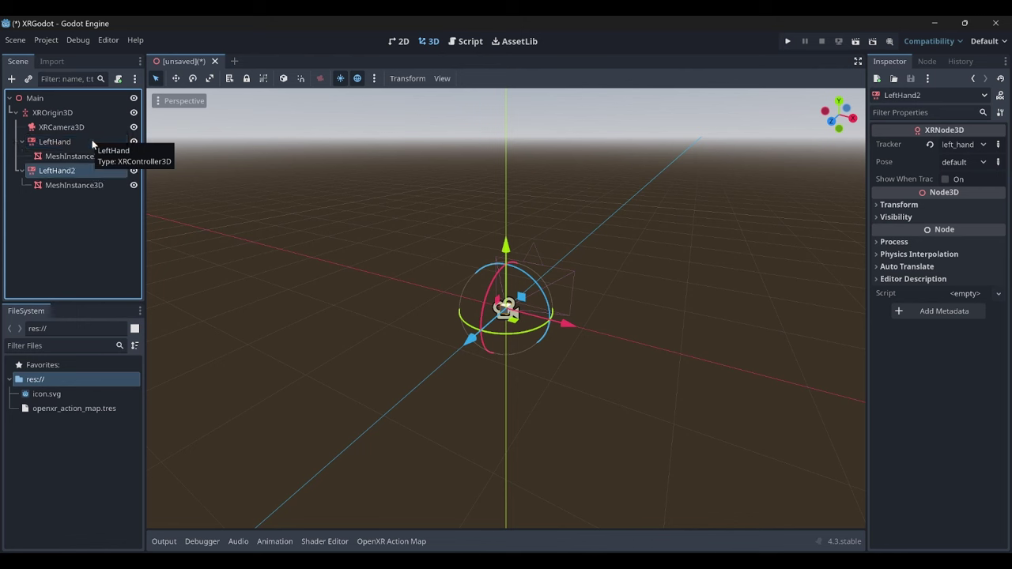
left_click(92, 170)
key("BackSpace")
key("BackSpace")
key("BackSpace")
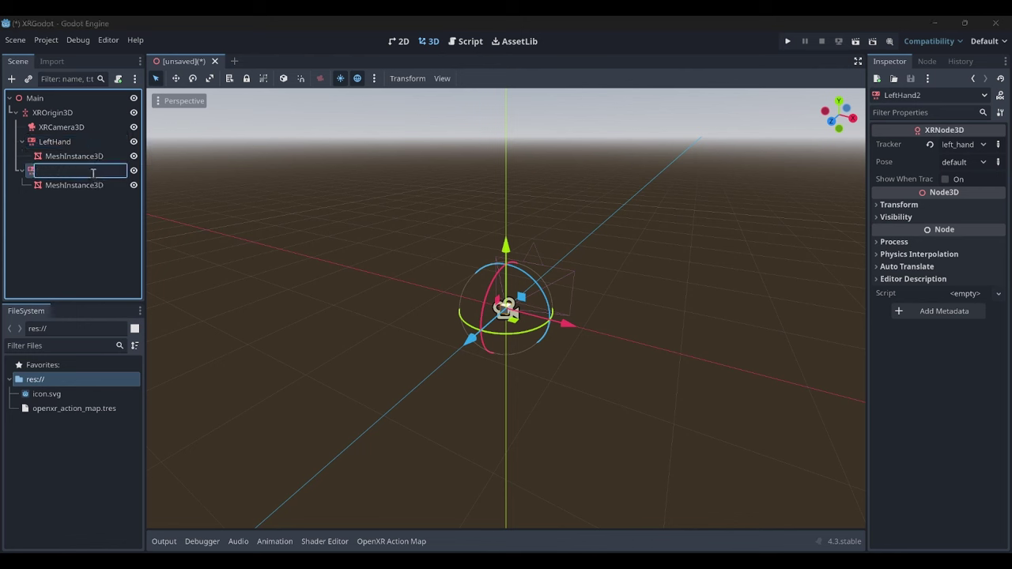
type("RightHand")
key("Return")
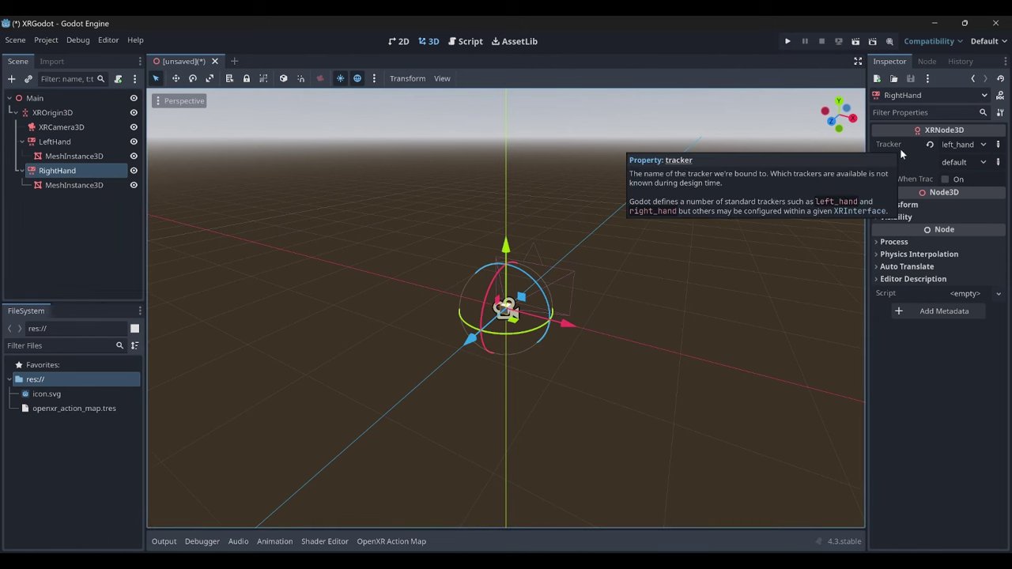
left_click(949, 147)
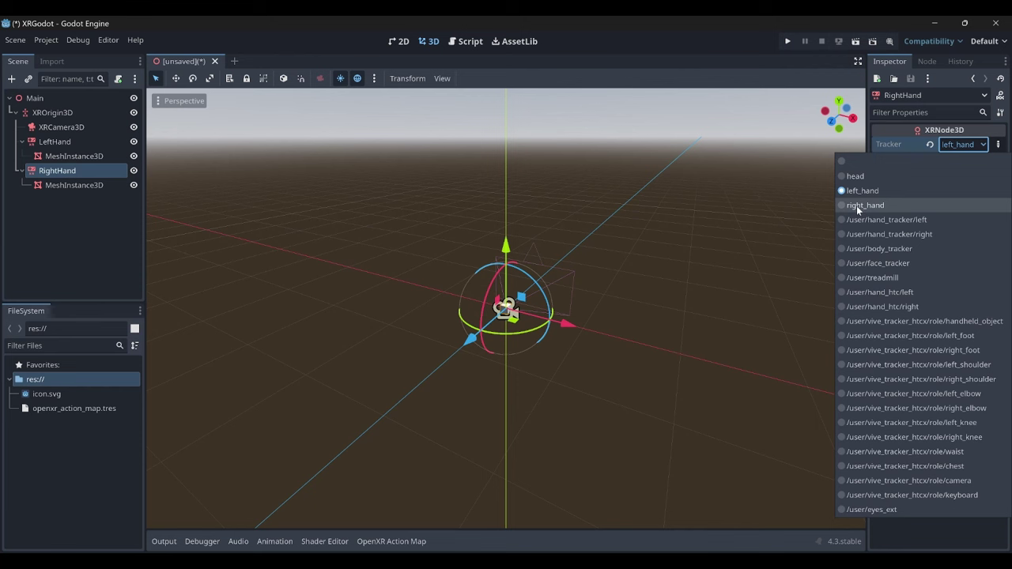
left_click(857, 205)
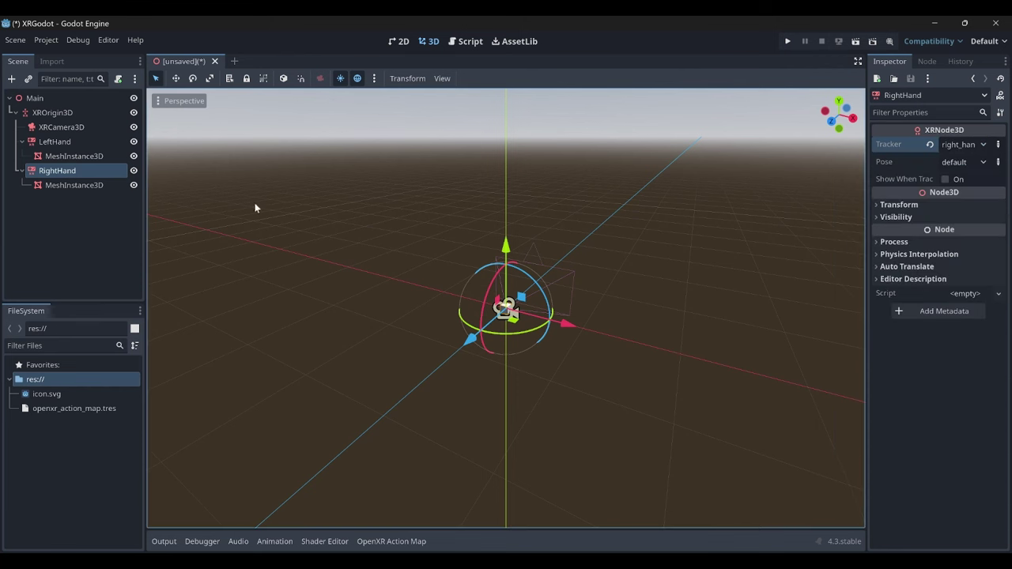
left_click(74, 128)
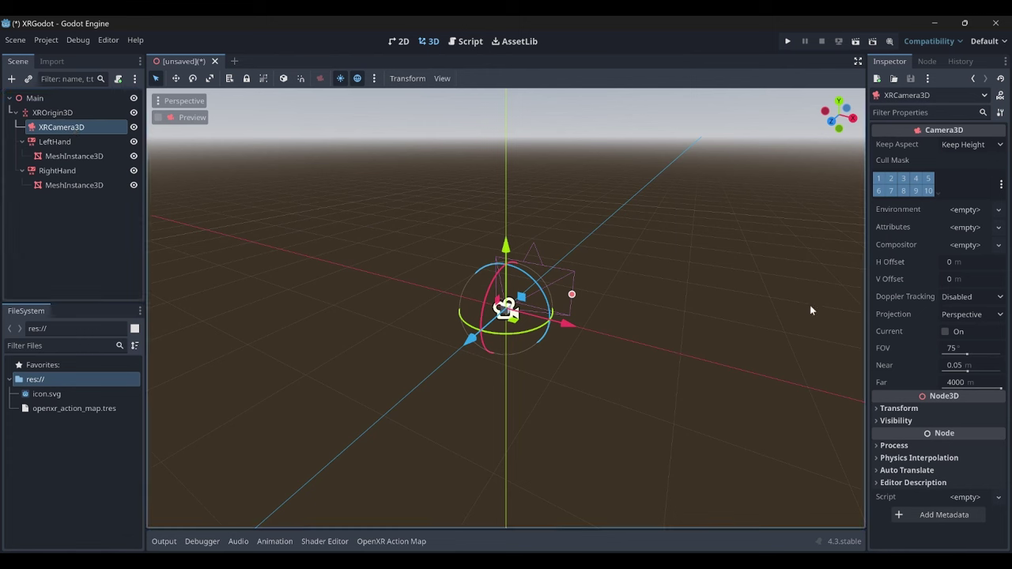
Raise the camera to a Y position of 1.7 m
left_click(878, 411)
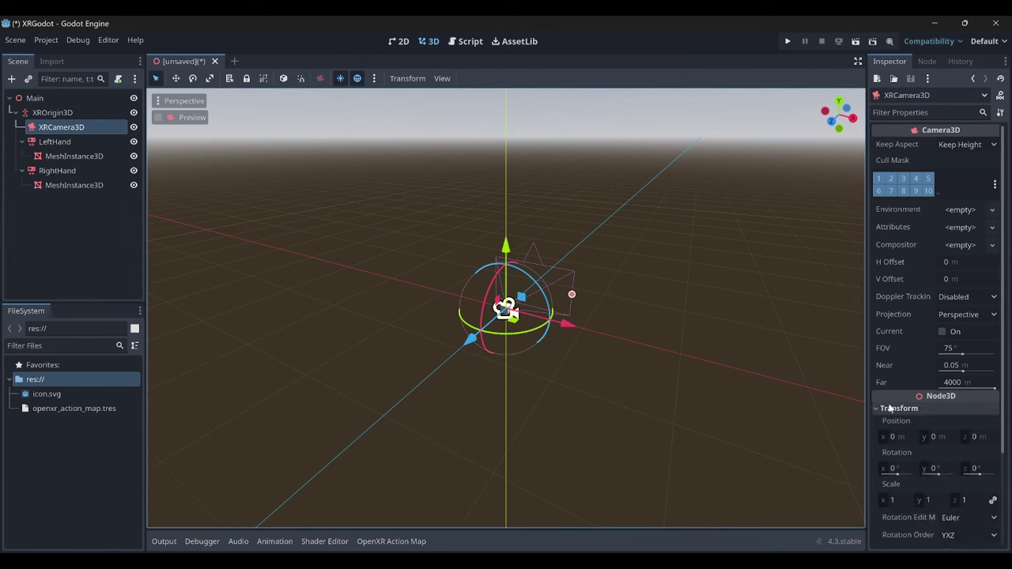
scroll(935, 316, "down", 3)
left_click(936, 316)
type(".7")
key("Return")
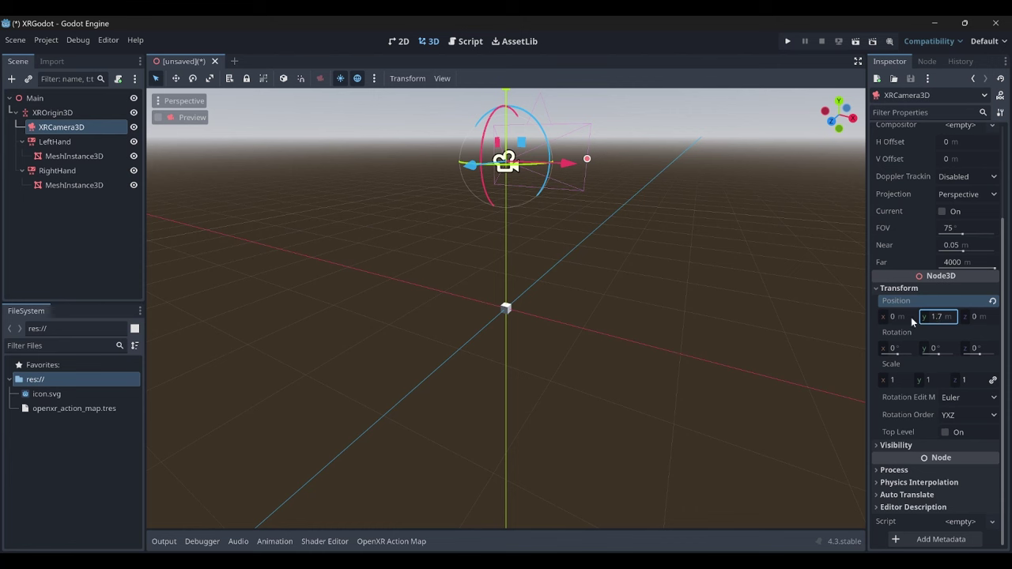
Set LeftHand's position to (-0.5, 1, -0.5)
left_click(98, 141)
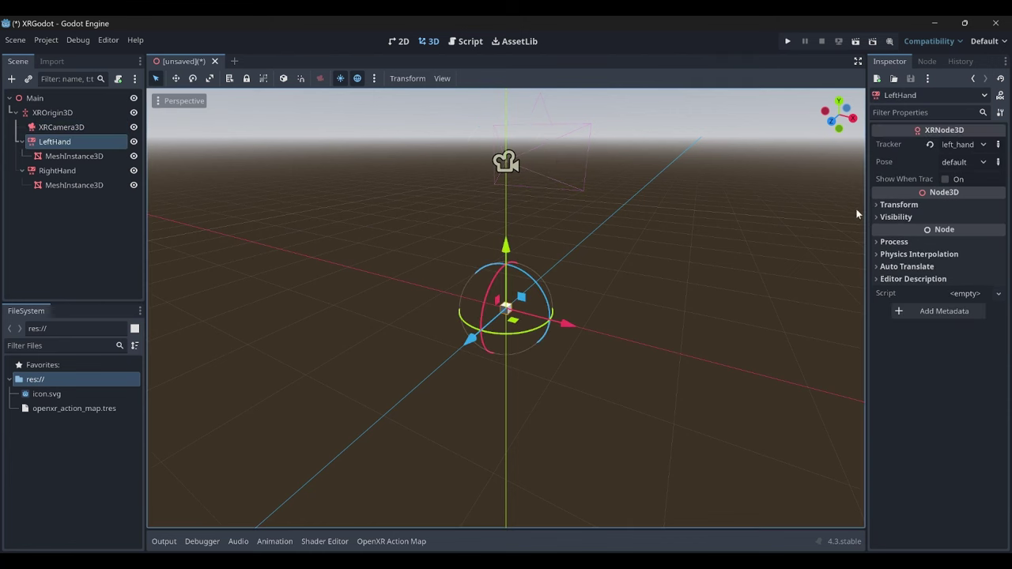
left_click(876, 206)
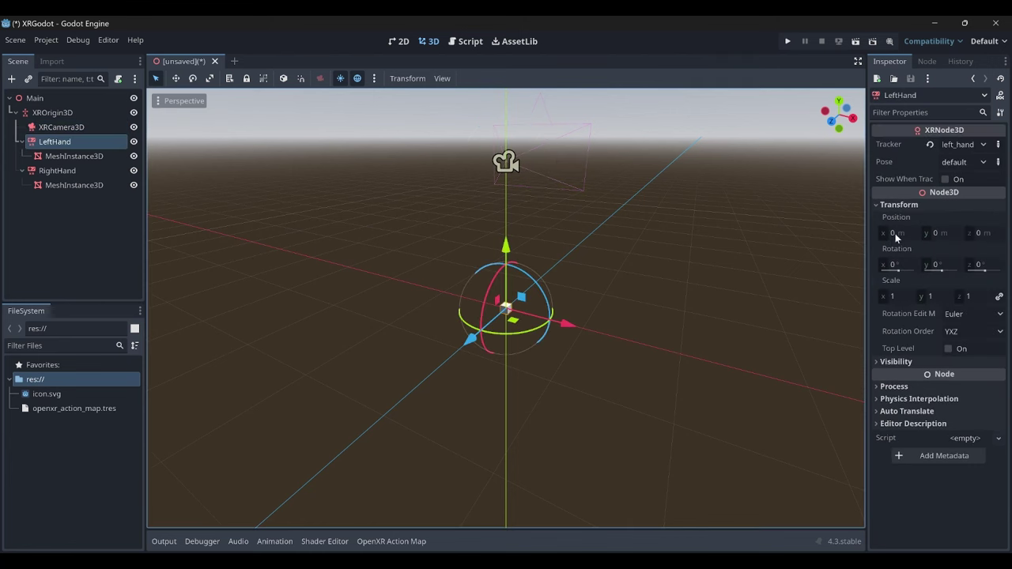
left_click(897, 234)
type("-0.5")
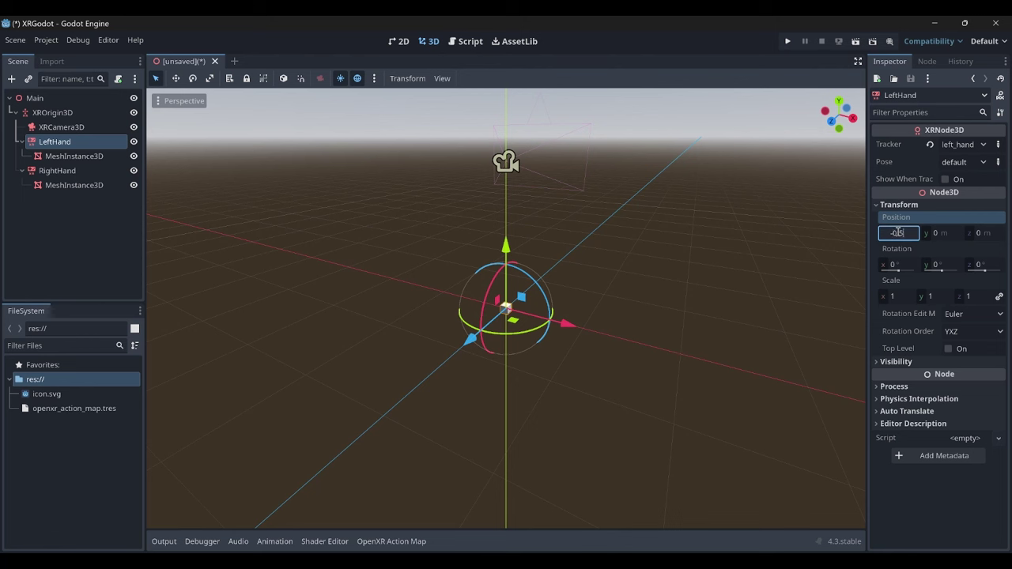
key("Return")
left_click(939, 232)
type("1")
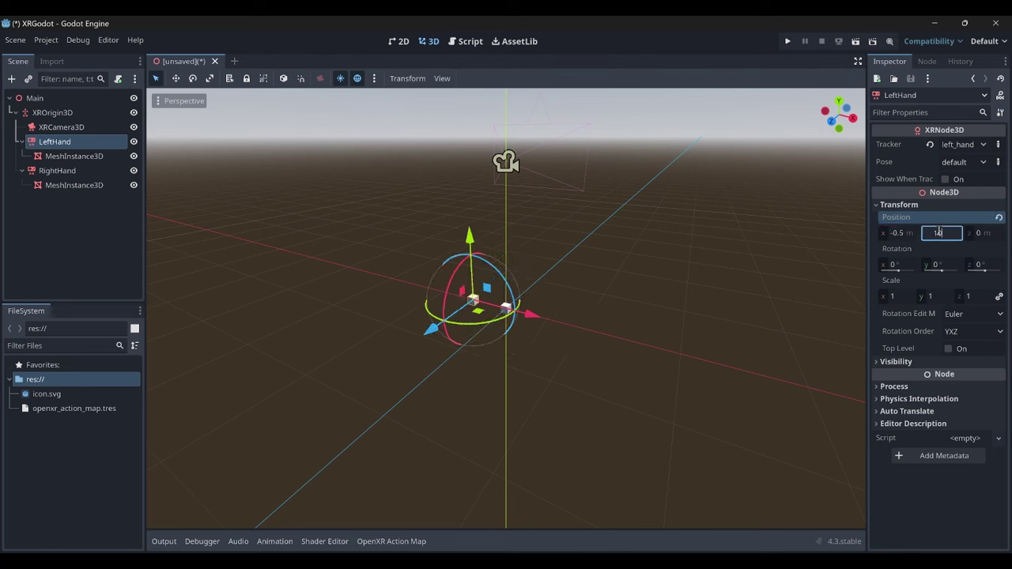
key("Return")
left_click(980, 232)
type("-0.5")
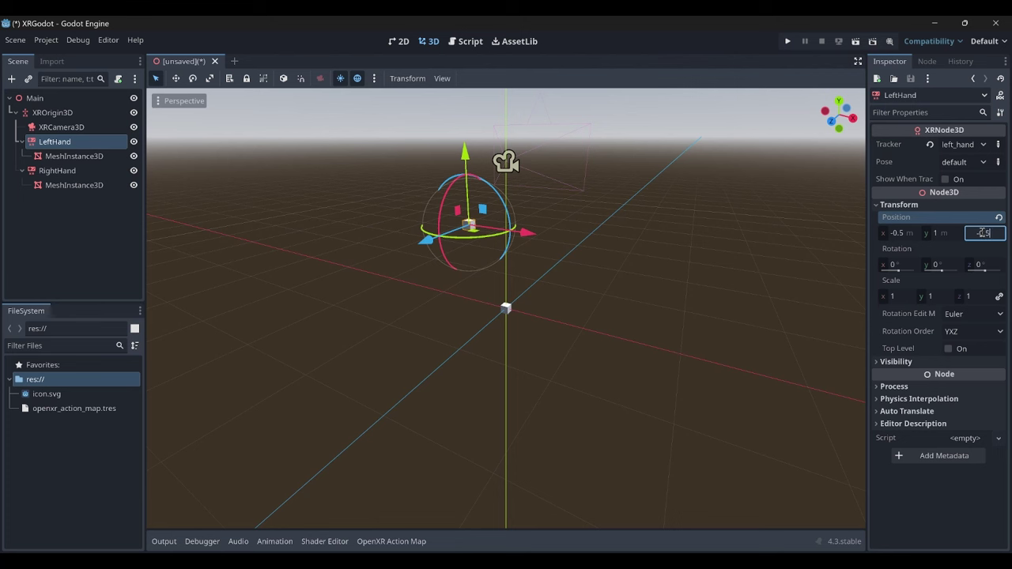
key("Return")
Set RightHand's position to (0.5, 1, -0.5)
left_click(87, 172)
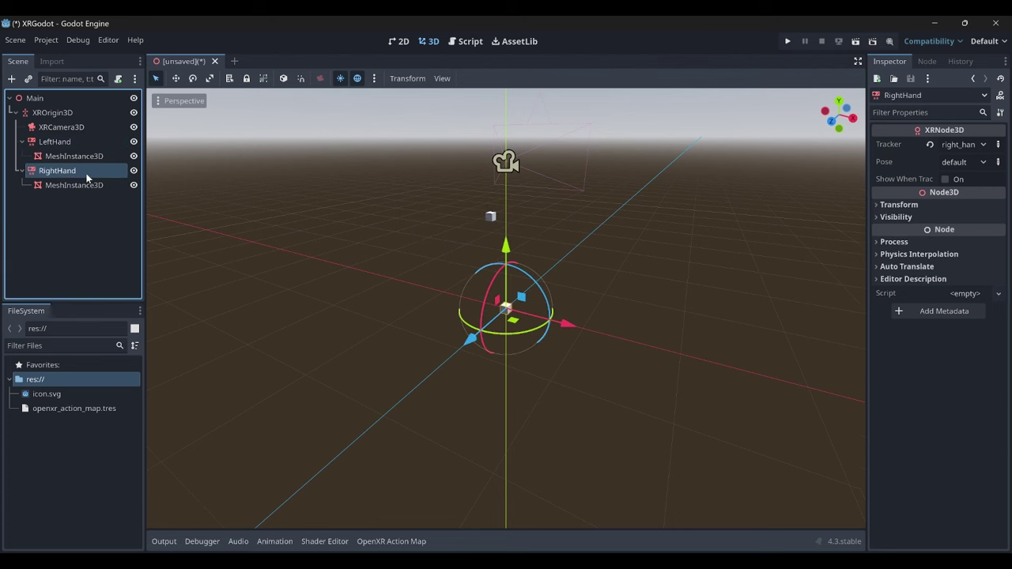
left_click(879, 204)
left_click(897, 233)
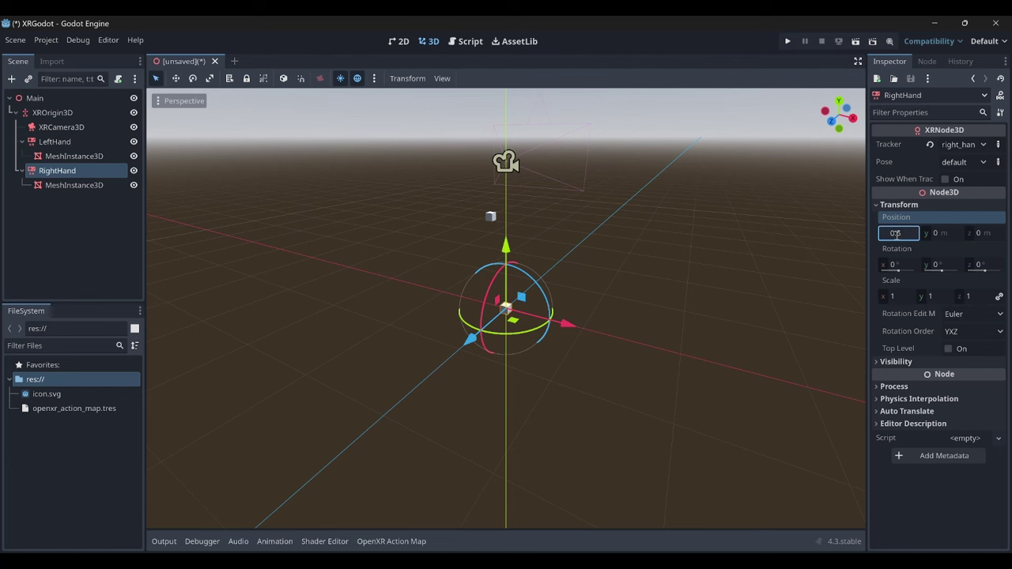
key("Return")
left_click(937, 233)
type("1")
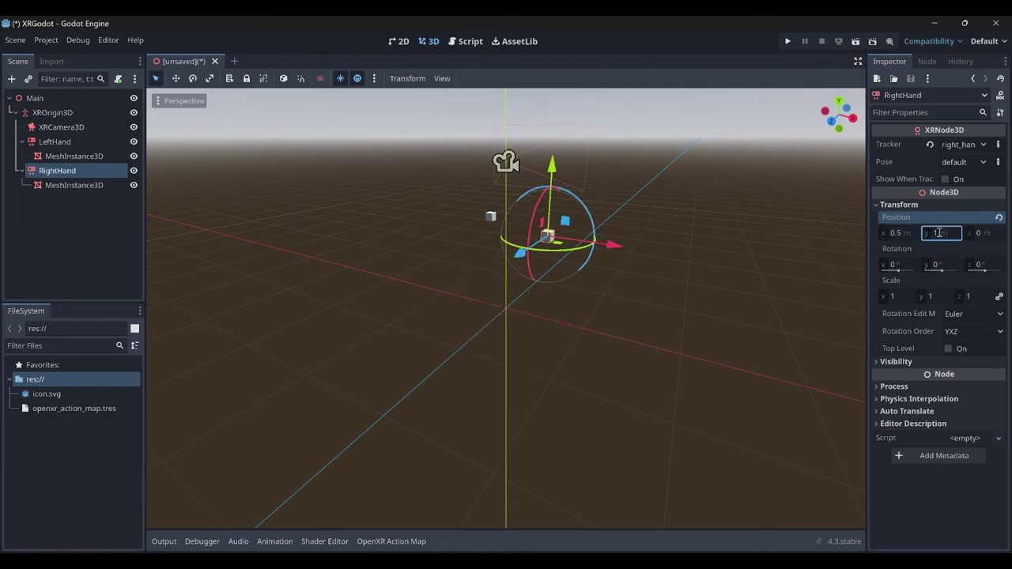
left_click(979, 233)
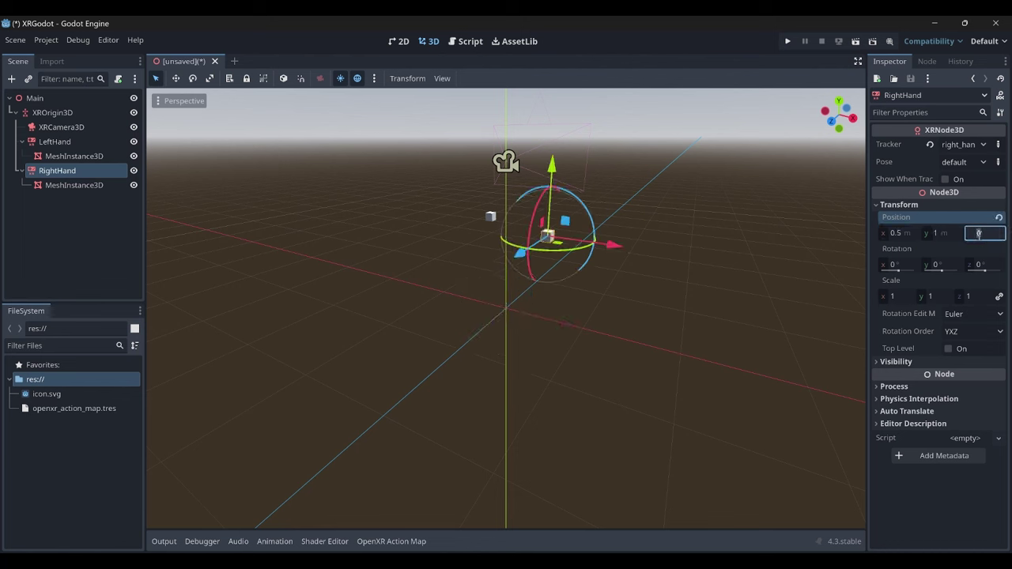
type("5")
key("Return")
middle_click_drag(790, 178, 162, 134)
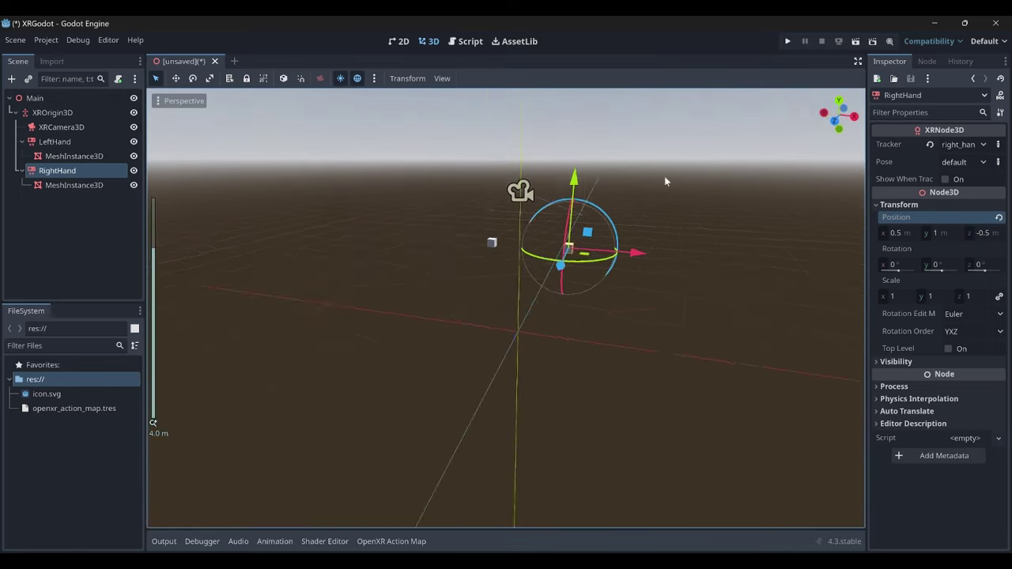
left_click(457, 245)
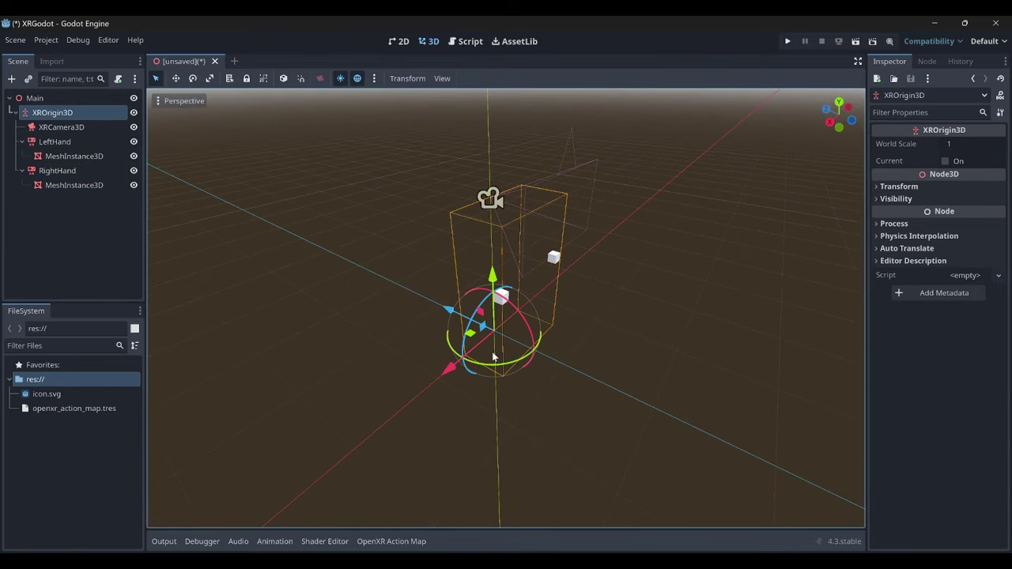
Attach a new script at res://main.gd to the Main root node
left_click(75, 100)
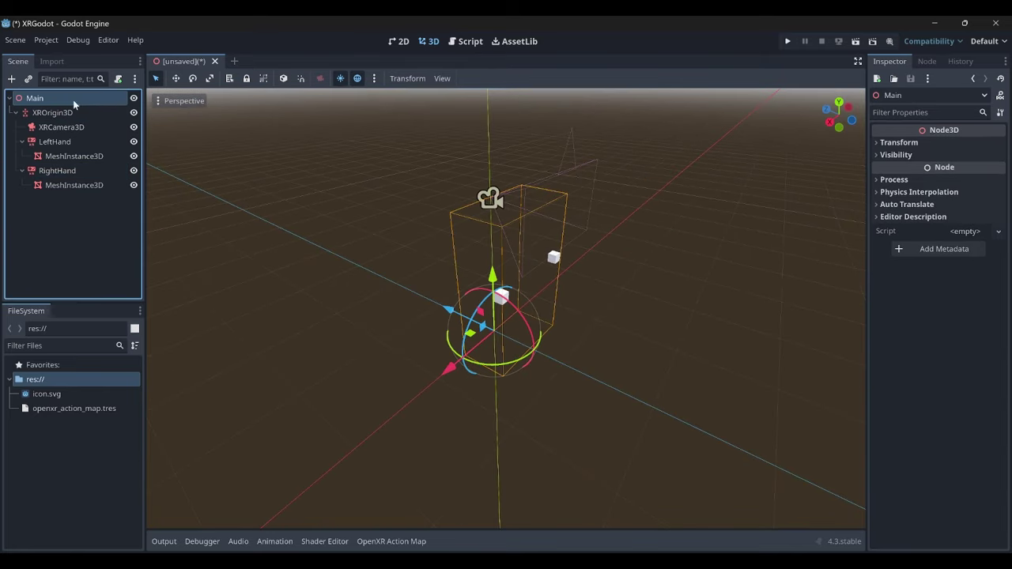
left_click(118, 78)
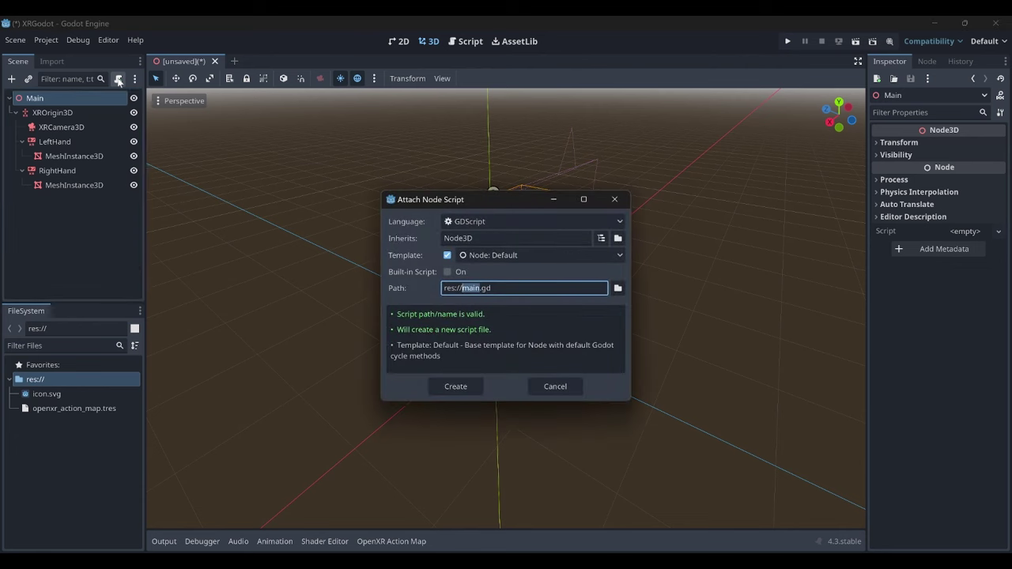
left_click(455, 386)
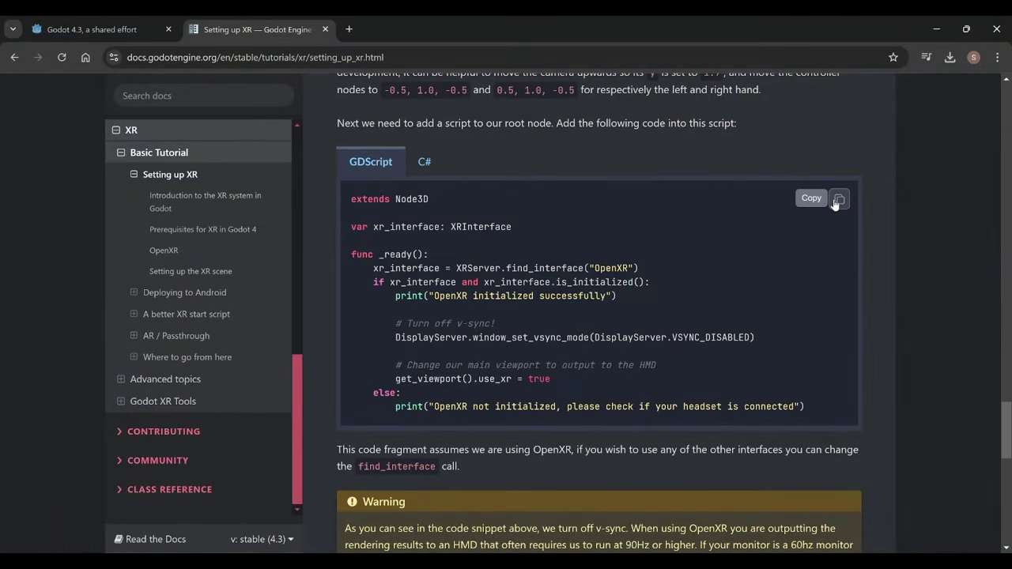
Copy the OpenXR setup code from the docs and select main.gd's template text in Godot
left_click(836, 202)
mouse_move(499, 547)
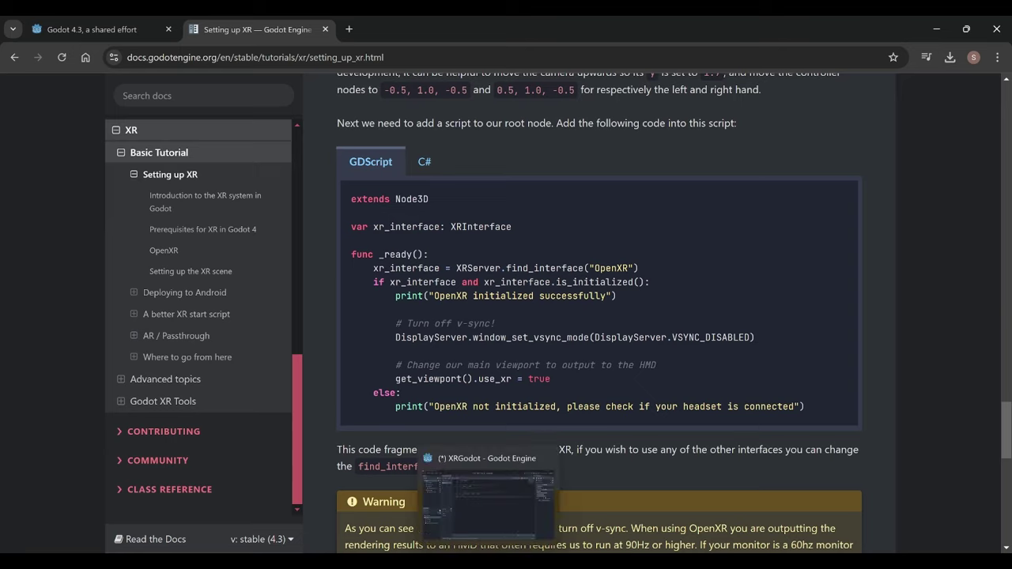
left_click(522, 506)
key("ctrl+a")
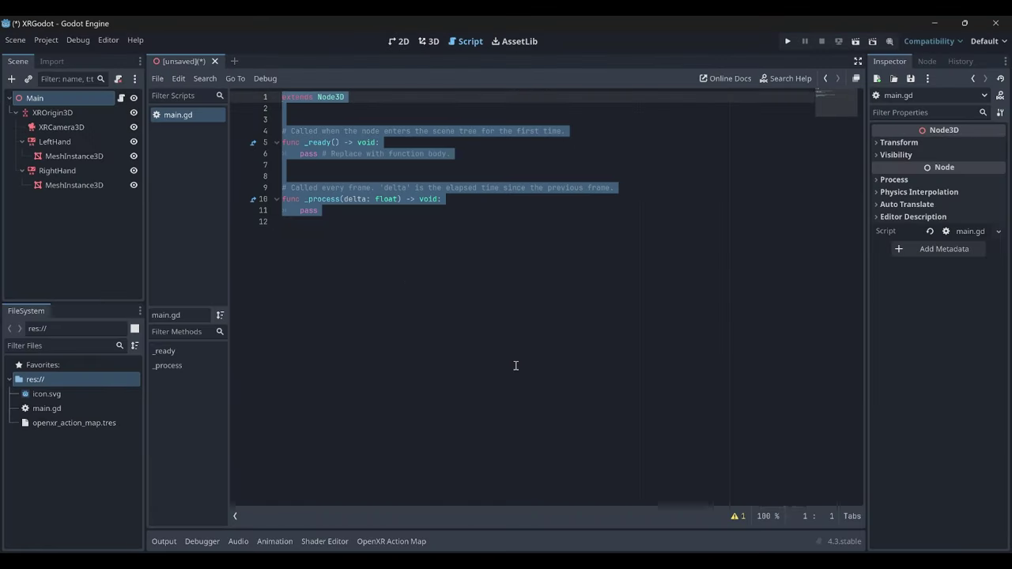
Paste the OpenXR code over main.gd's template and save the scene as main.tscn
key("ctrl+v")
key("ctrl+s")
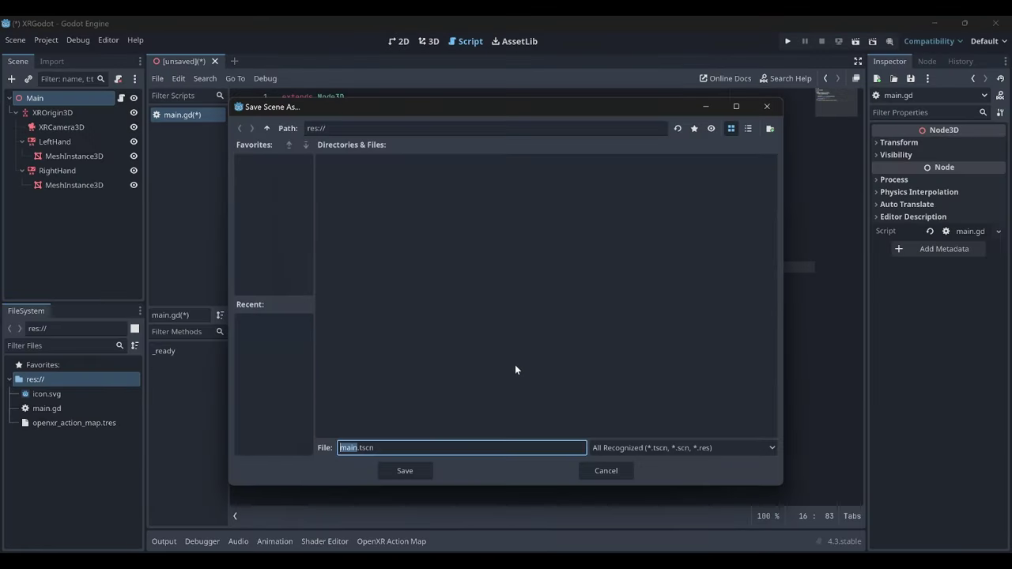
left_click(404, 471)
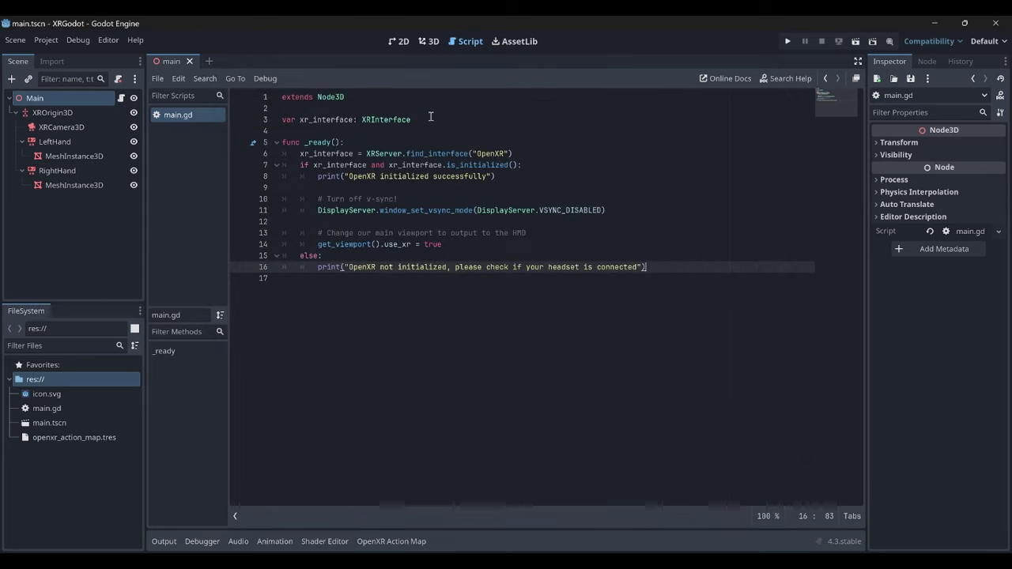
left_click(433, 43)
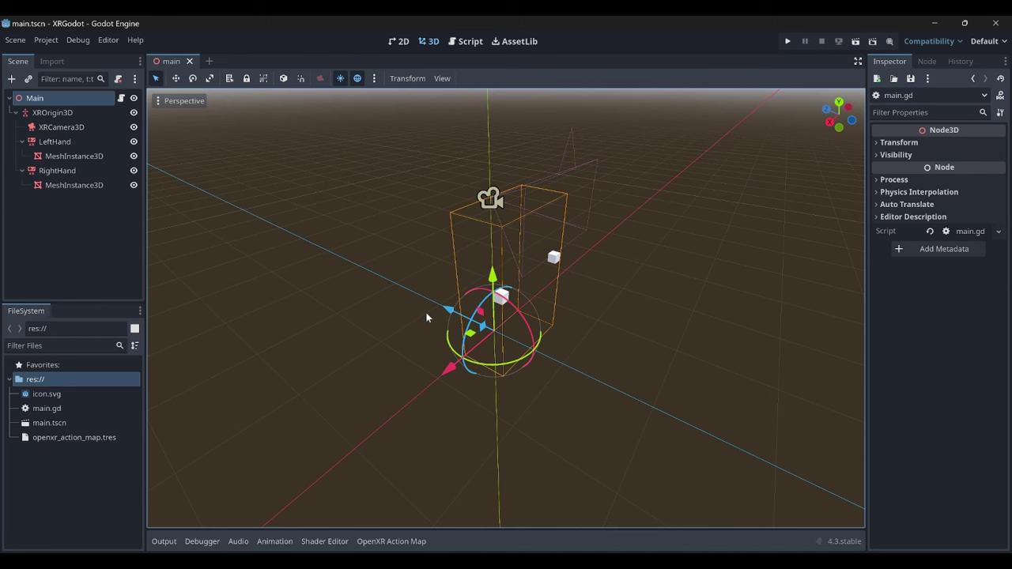
Add the preview sun and preview environment to the scene as nodes, then save
left_click(374, 78)
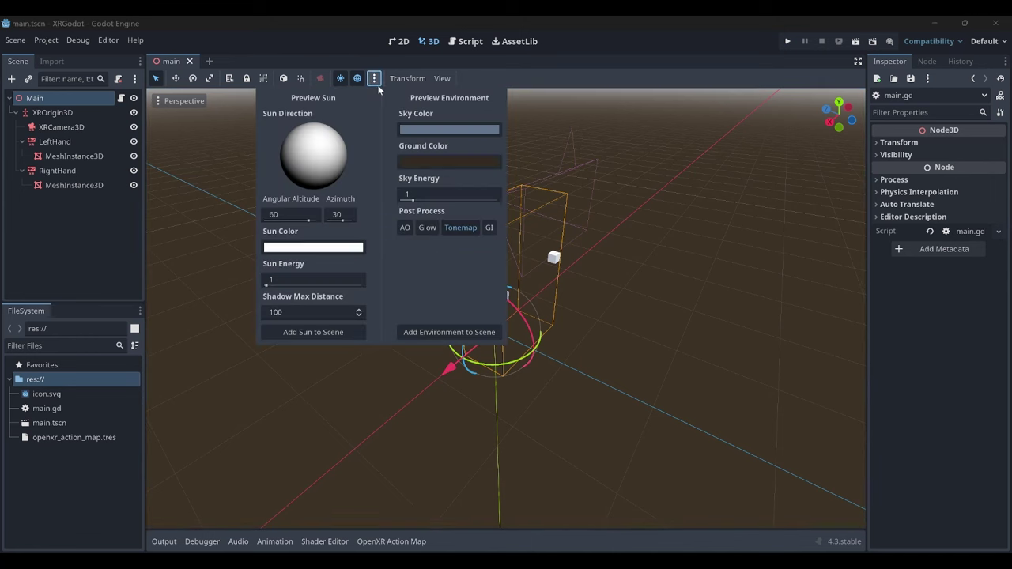
left_click(313, 332)
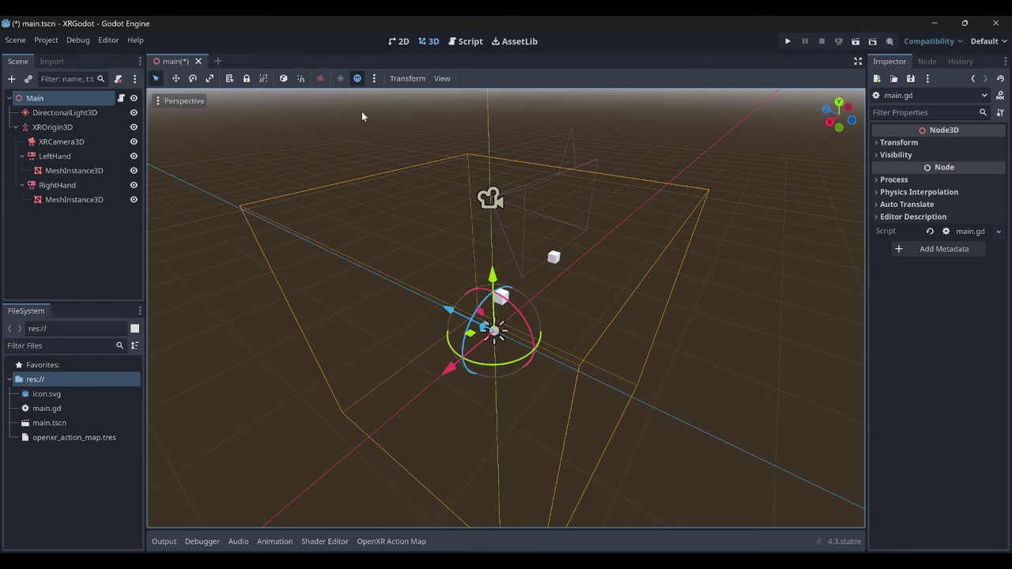
left_click(376, 82)
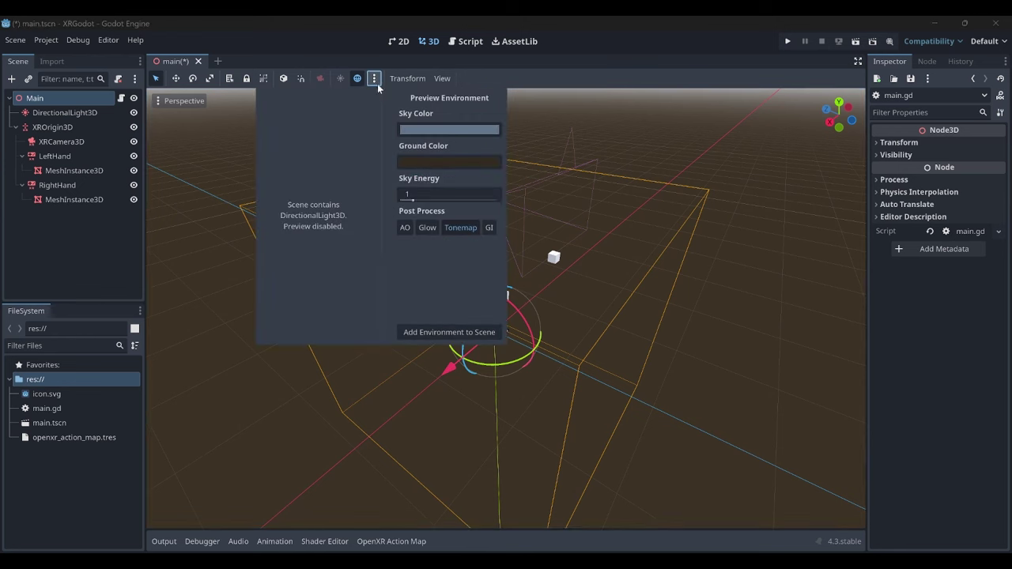
left_click(412, 333)
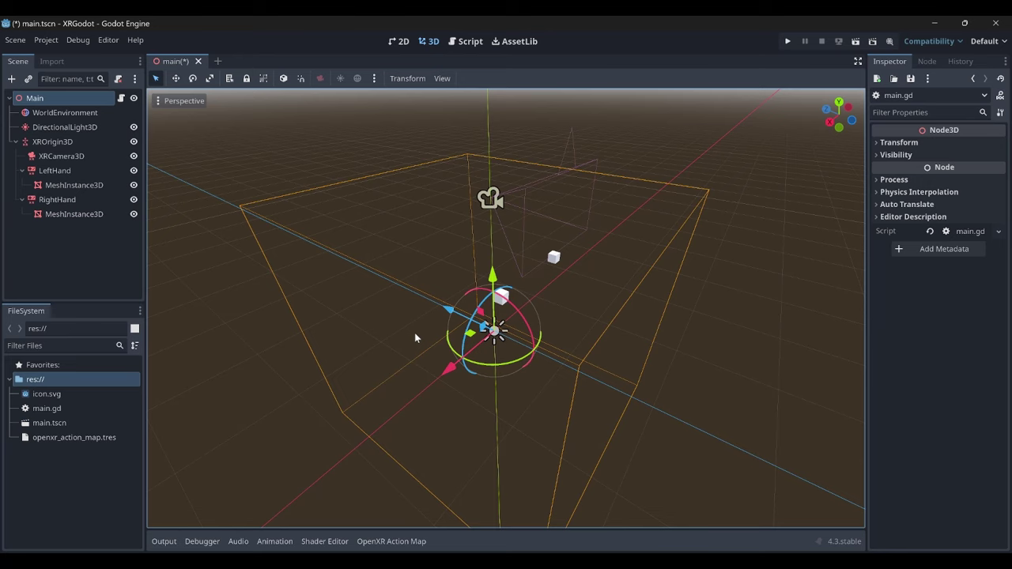
key("ctrl+s")
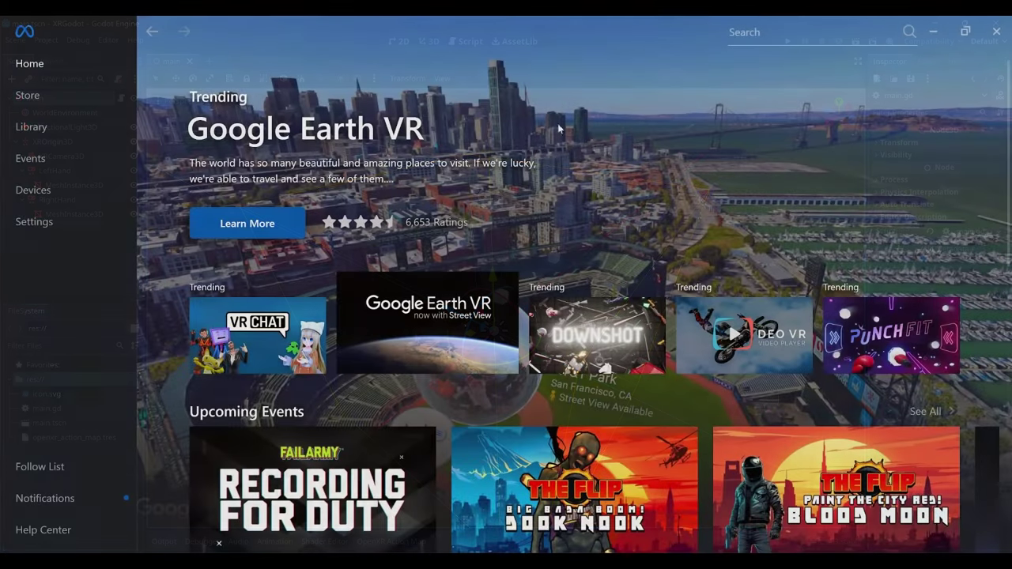
Link the Quest 3 to the PC by launching Quest Link from the Devices list
left_click(91, 193)
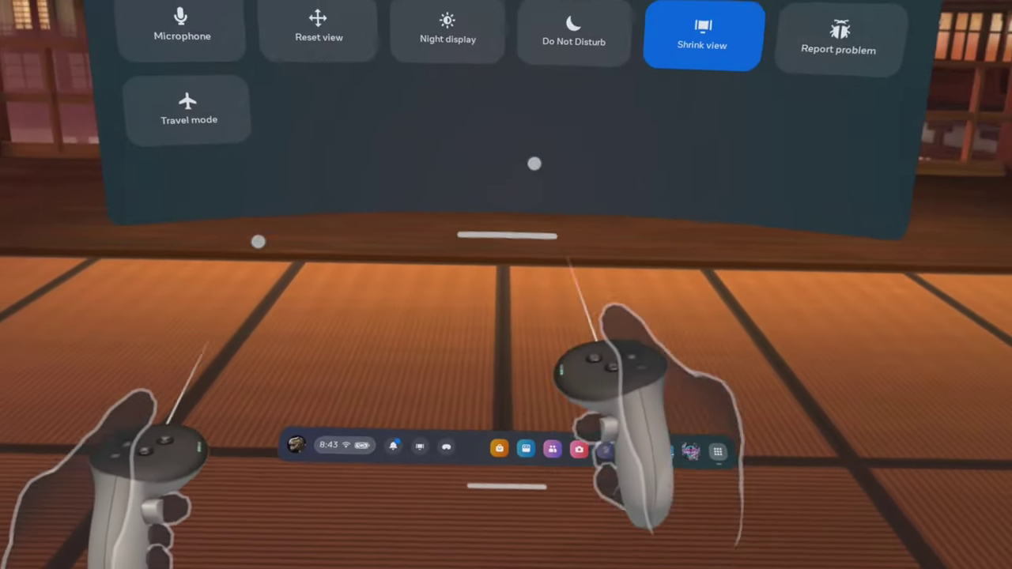
left_click(625, 114)
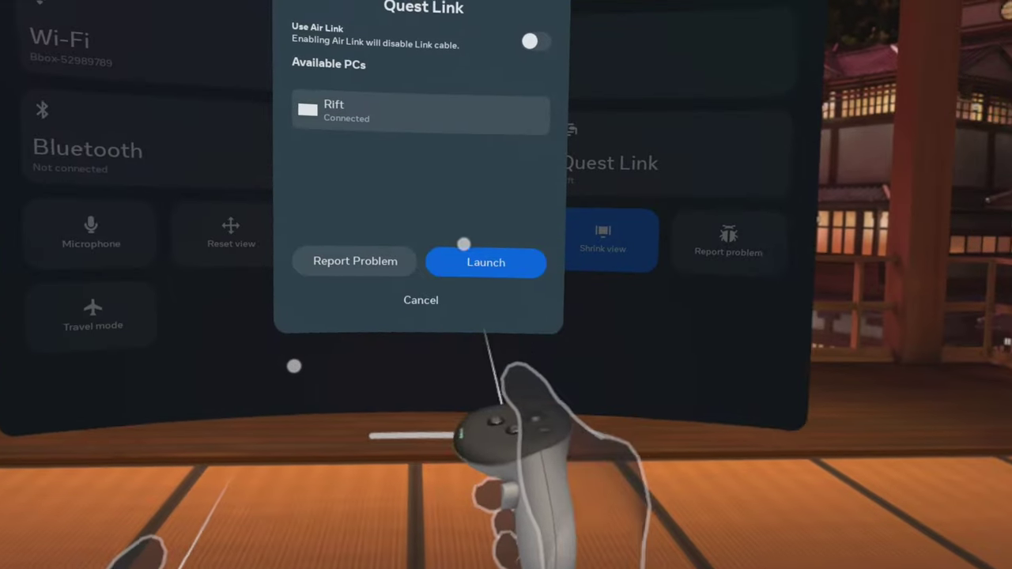
left_click(452, 265)
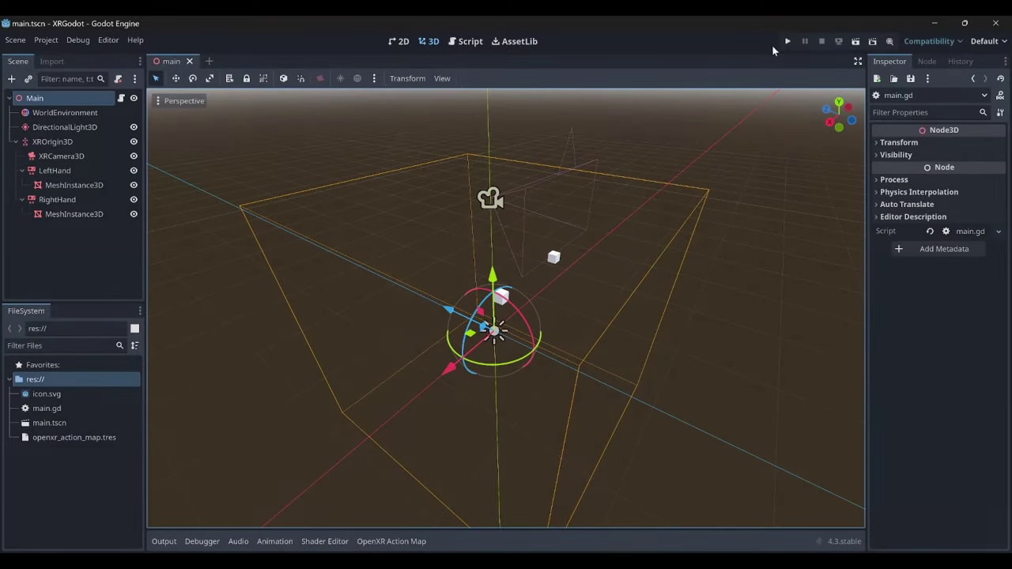
Run the project, choosing the current scene as the main scene
left_click(786, 41)
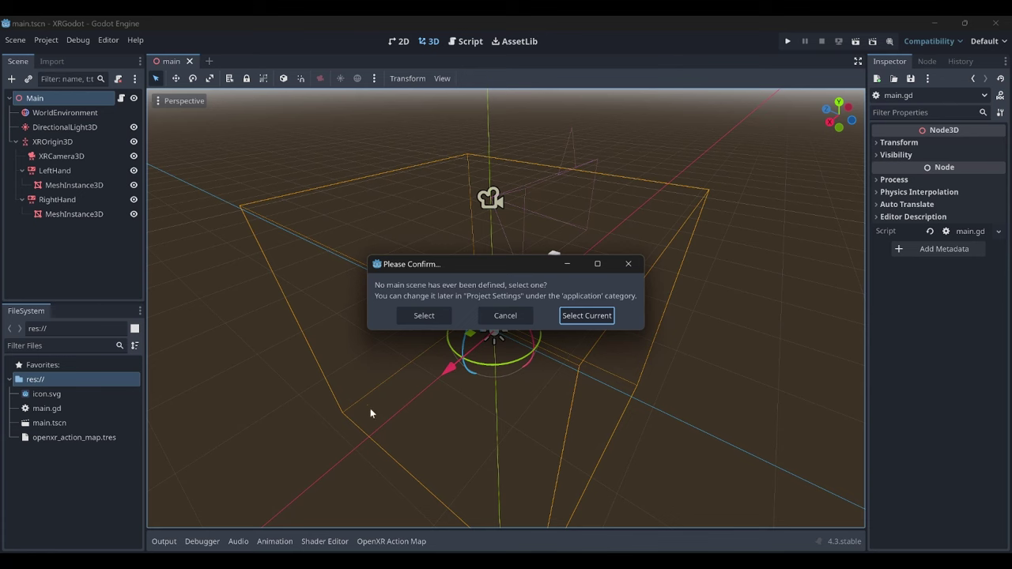
left_click(573, 317)
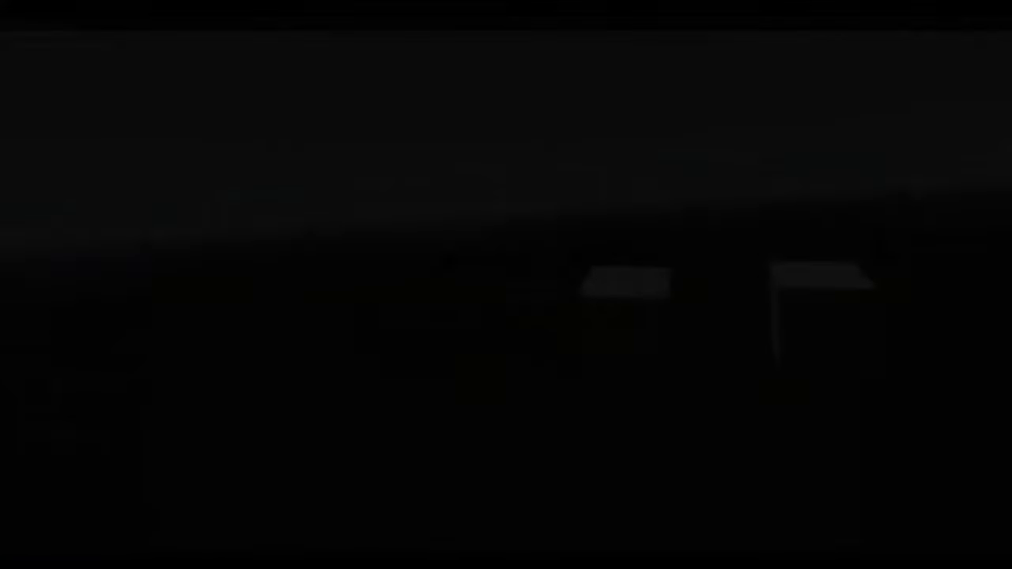